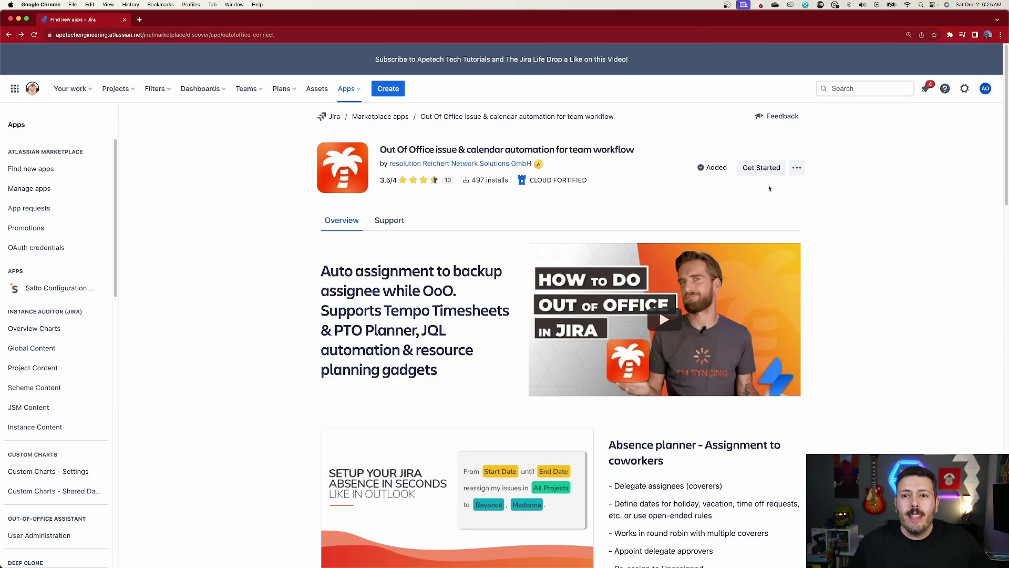
# Open the Out-Of-Office Assistant for the signed-in account and go through its introductory tour.
pyautogui.click(986, 89)
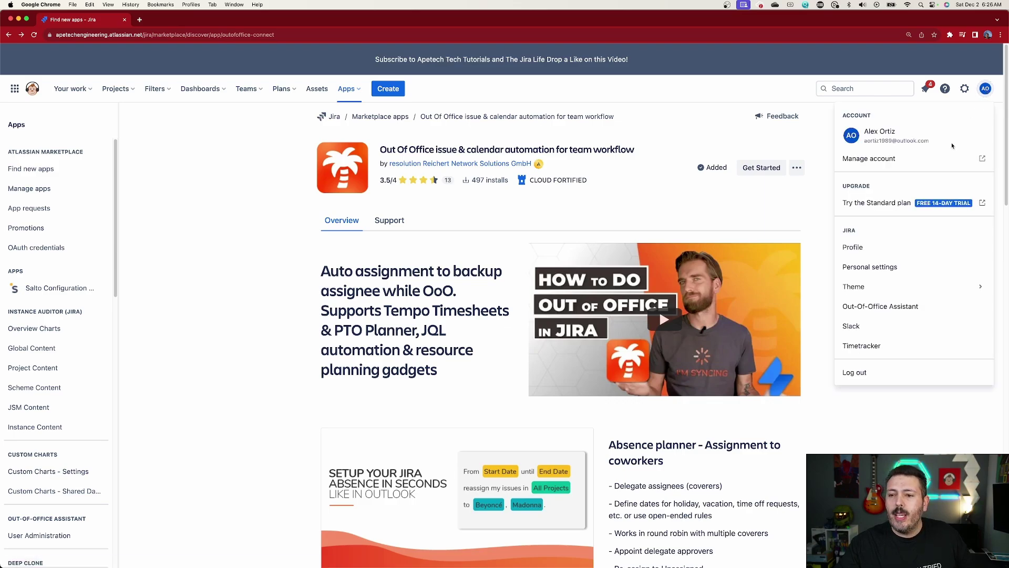
pyautogui.click(878, 306)
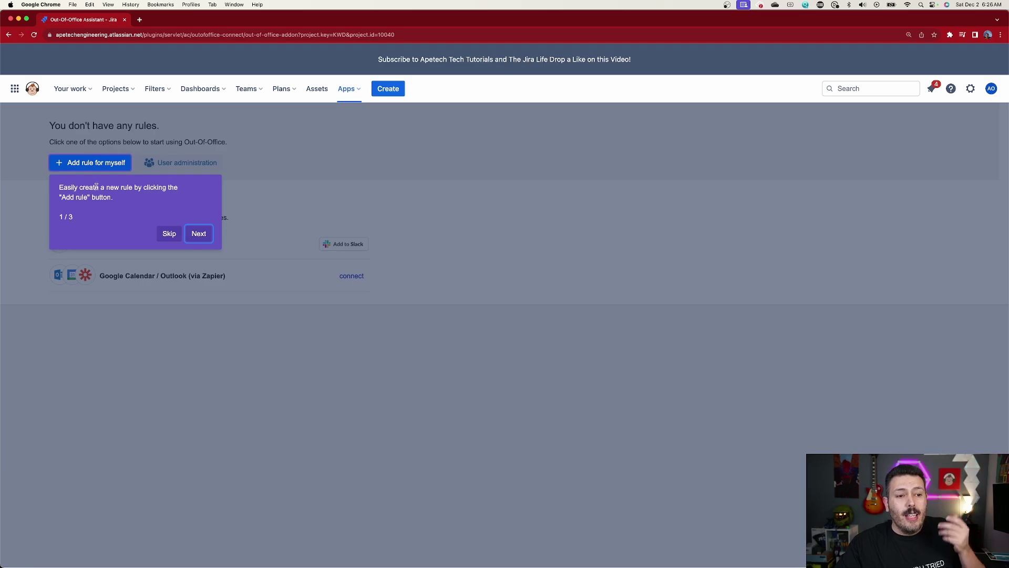
pyautogui.click(199, 234)
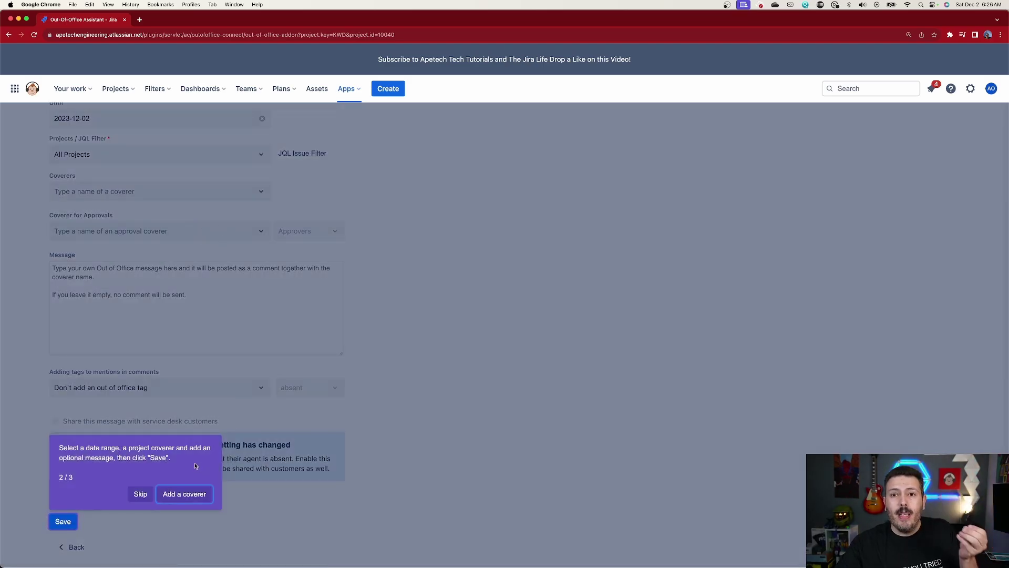
pyautogui.click(180, 496)
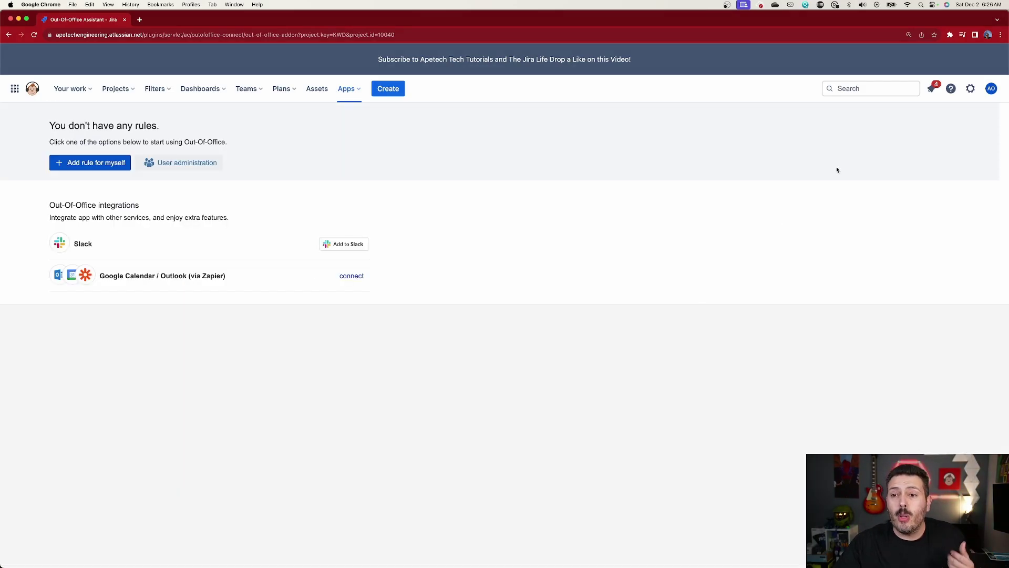
pyautogui.click(991, 88)
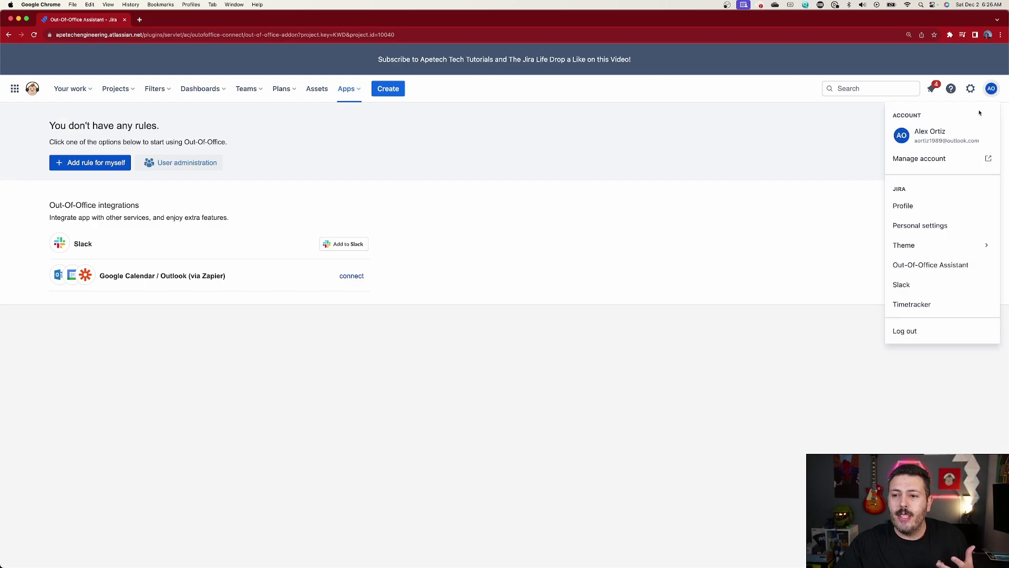
pyautogui.click(924, 264)
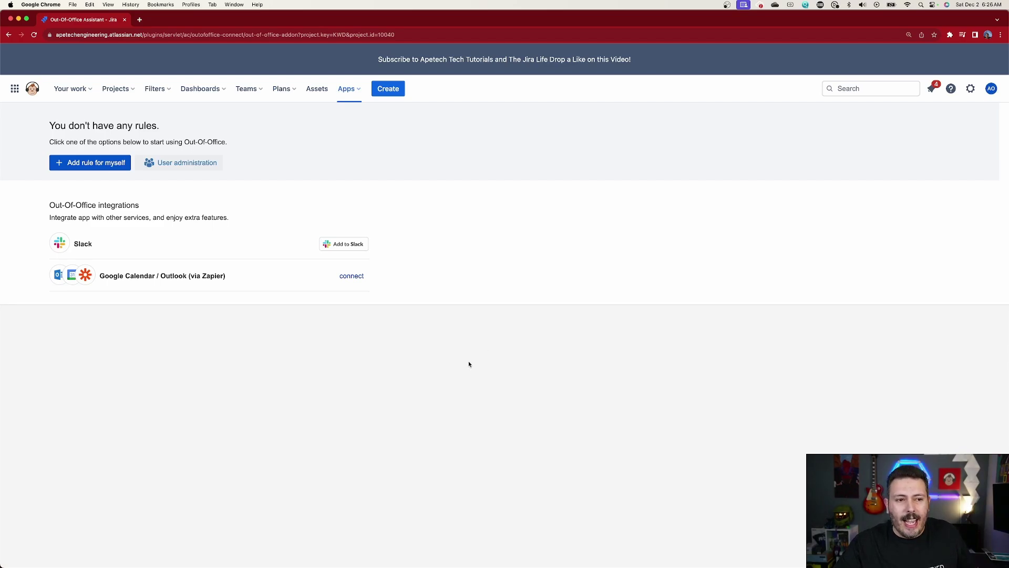
# Add an out-of-office rule for yourself and set its end date to 2023-12-05.
pyautogui.click(91, 167)
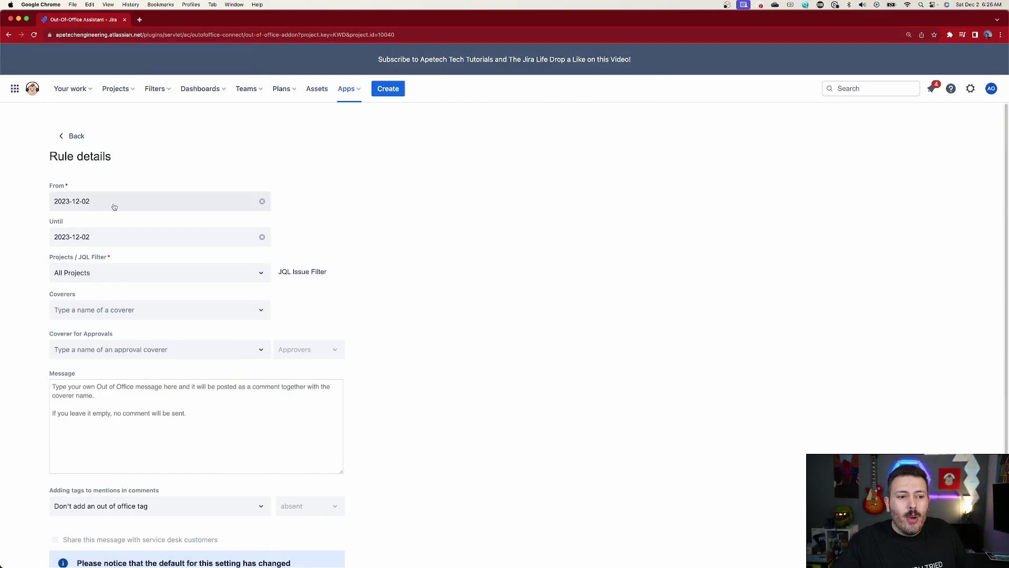
pyautogui.click(113, 237)
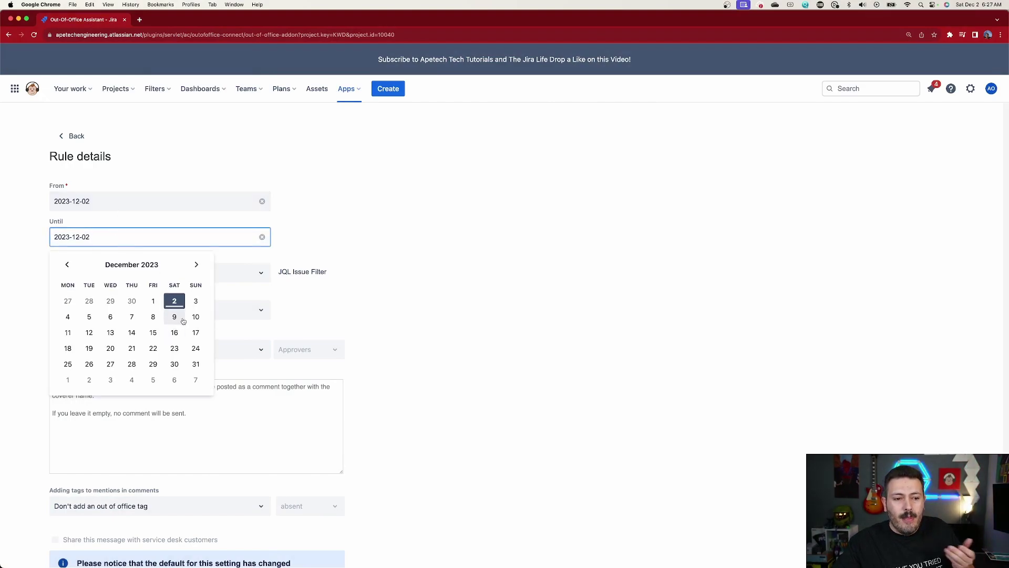
pyautogui.click(91, 316)
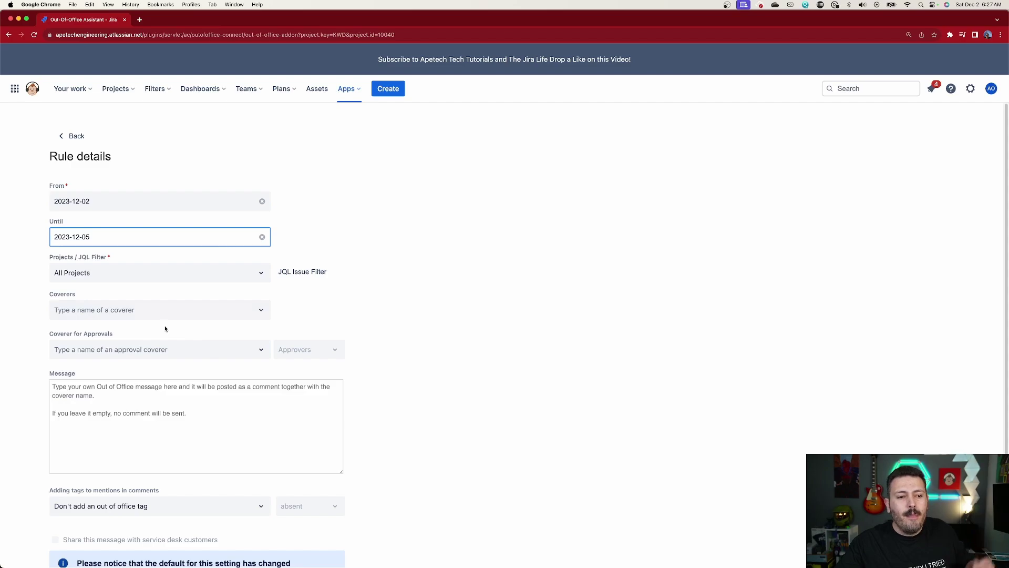
# Look through the rule's project choices, and switch its scope to a JQL issue filter using Custom Filter.
pyautogui.click(97, 279)
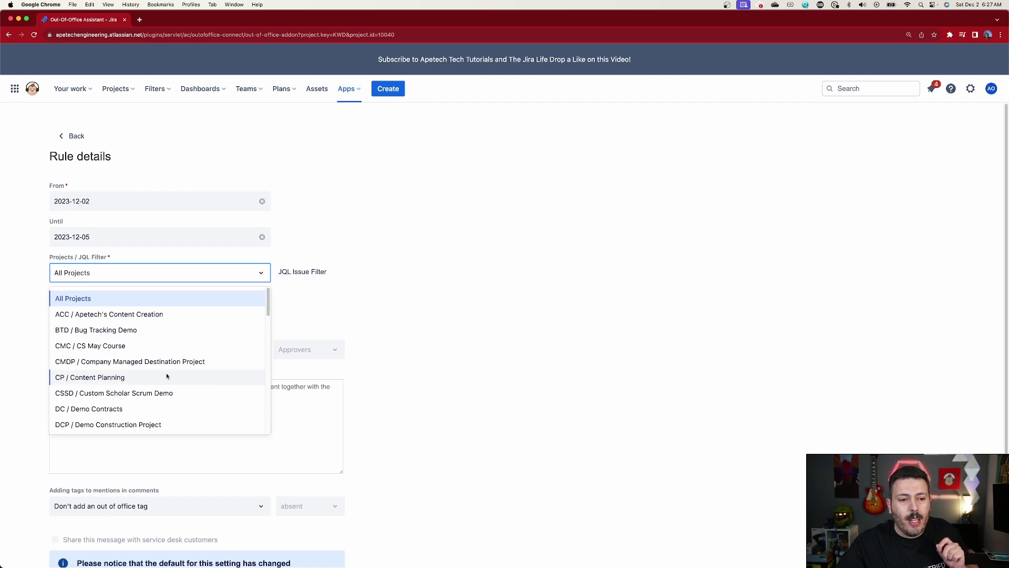
pyautogui.click(387, 266)
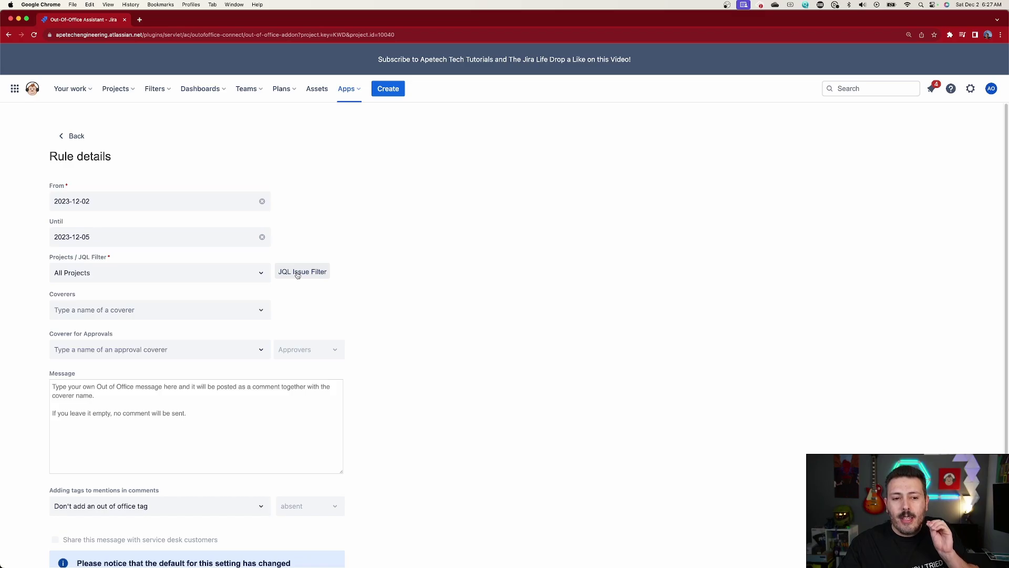
pyautogui.click(297, 273)
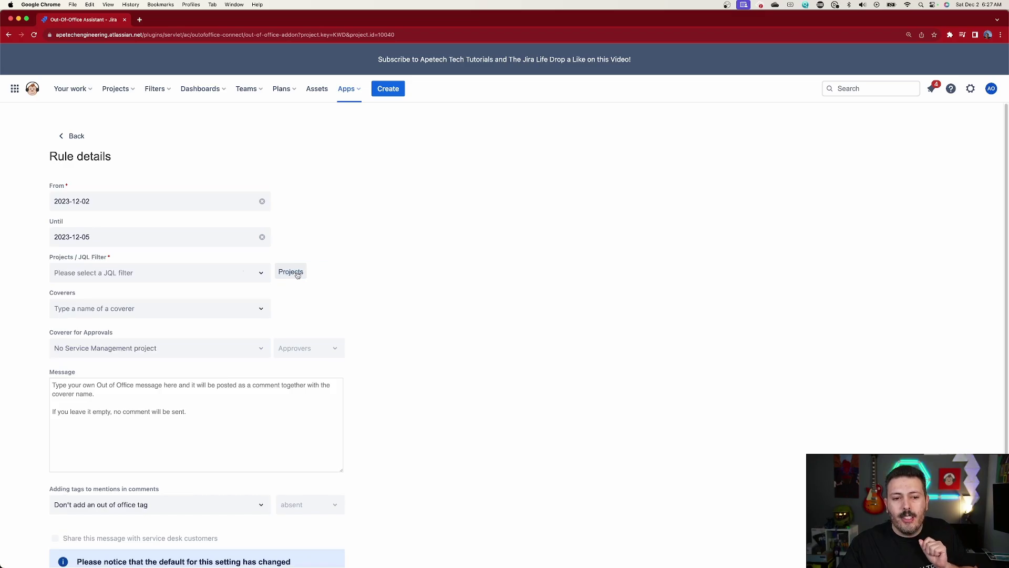
pyautogui.click(80, 275)
pyautogui.click(79, 311)
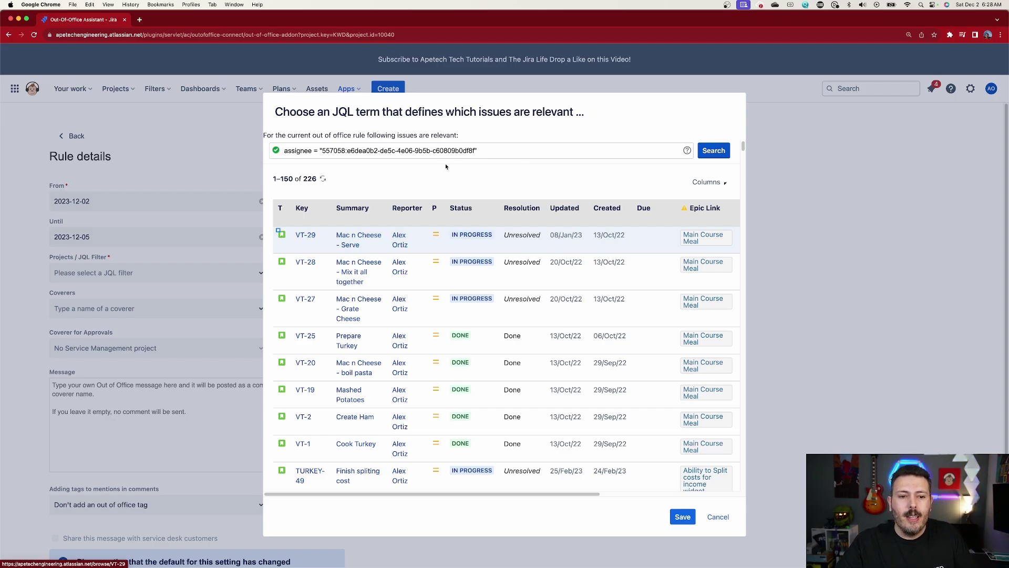
# Try extending the custom JQL query with "and issue", remove that addition and close the query dialog.
pyautogui.click(498, 147)
pyautogui.write('and issue')
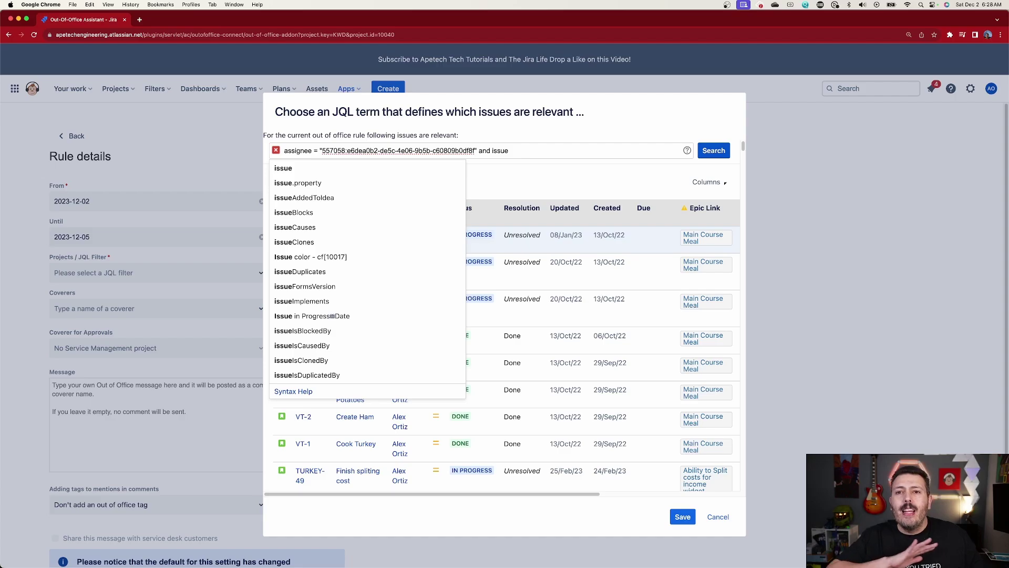
pyautogui.press('BackSpace')
pyautogui.press('BackSpace')
pyautogui.press('BackSpace')
pyautogui.press('BackSpace')
pyautogui.press('BackSpace')
pyautogui.press('BackSpace')
pyautogui.press('BackSpace')
pyautogui.press('BackSpace')
pyautogui.press('BackSpace')
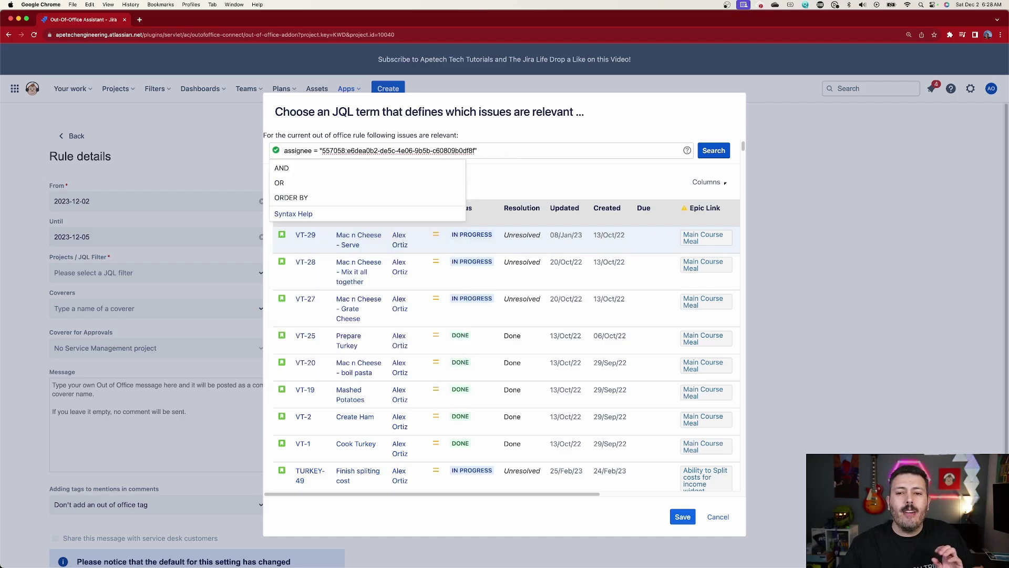
pyautogui.click(554, 175)
pyautogui.click(683, 517)
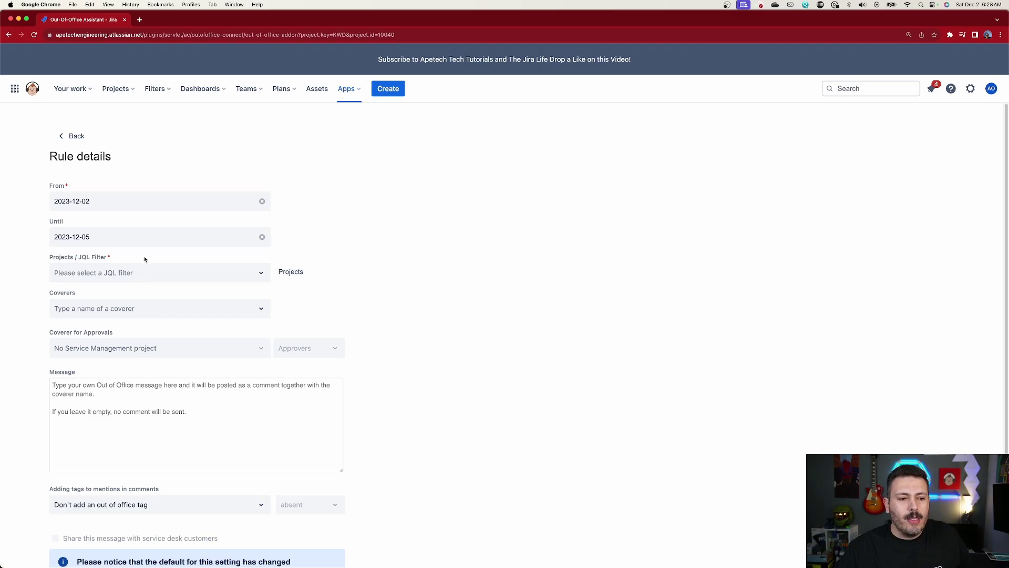
# Switch the rule's scope back from the JQL filter to projects and choose All Projects.
pyautogui.click(121, 273)
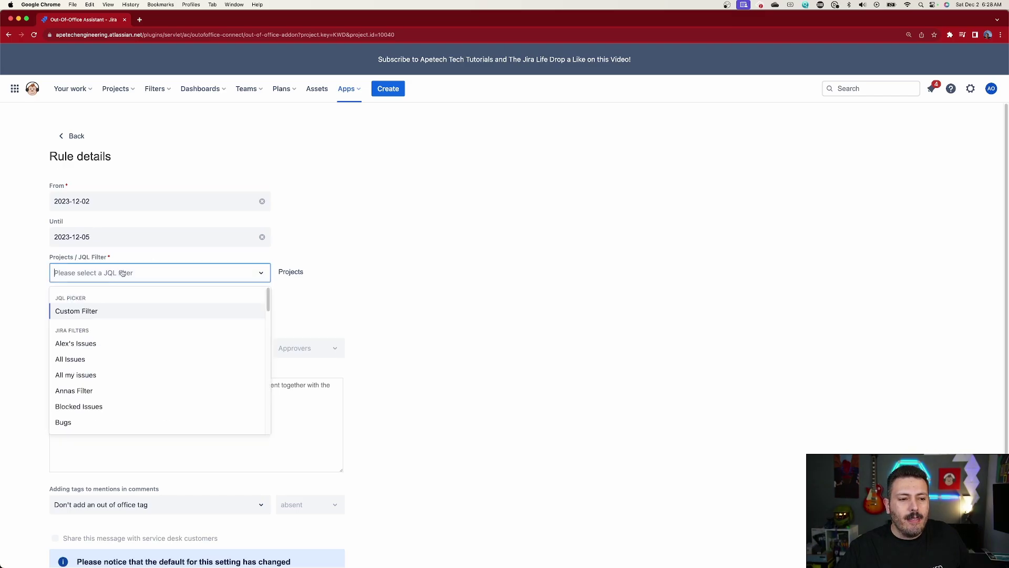
pyautogui.click(291, 272)
pyautogui.click(125, 274)
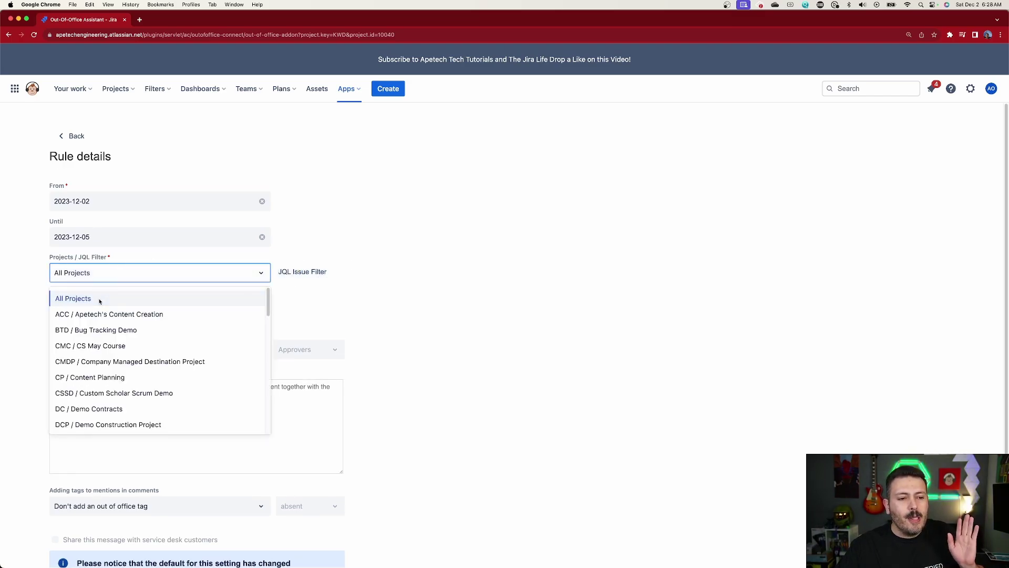
pyautogui.click(171, 297)
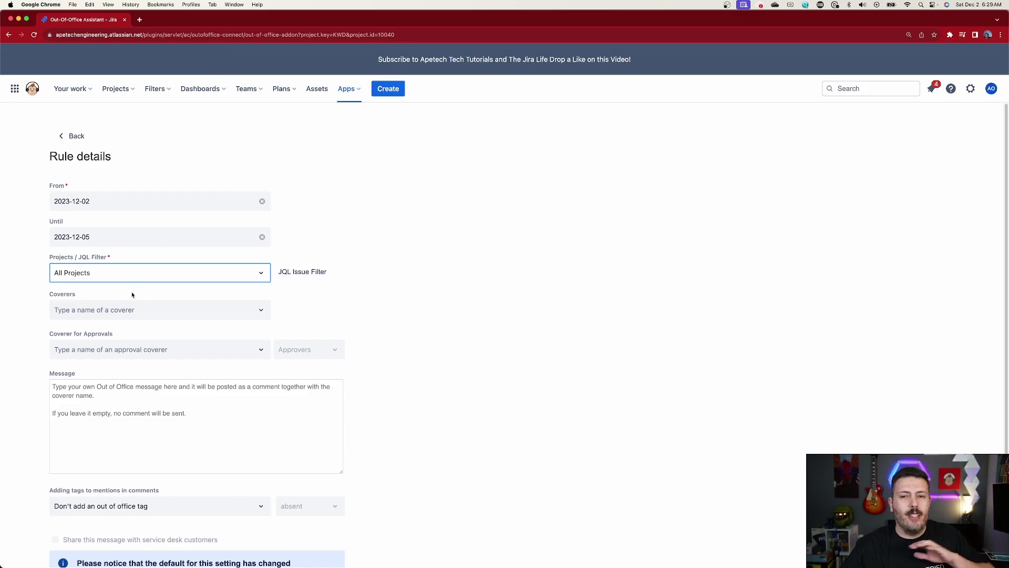
# Enter the message "Hi, i'm out sipping a pina colada on the beach. I'll be back" and save the rule.
pyautogui.click(120, 429)
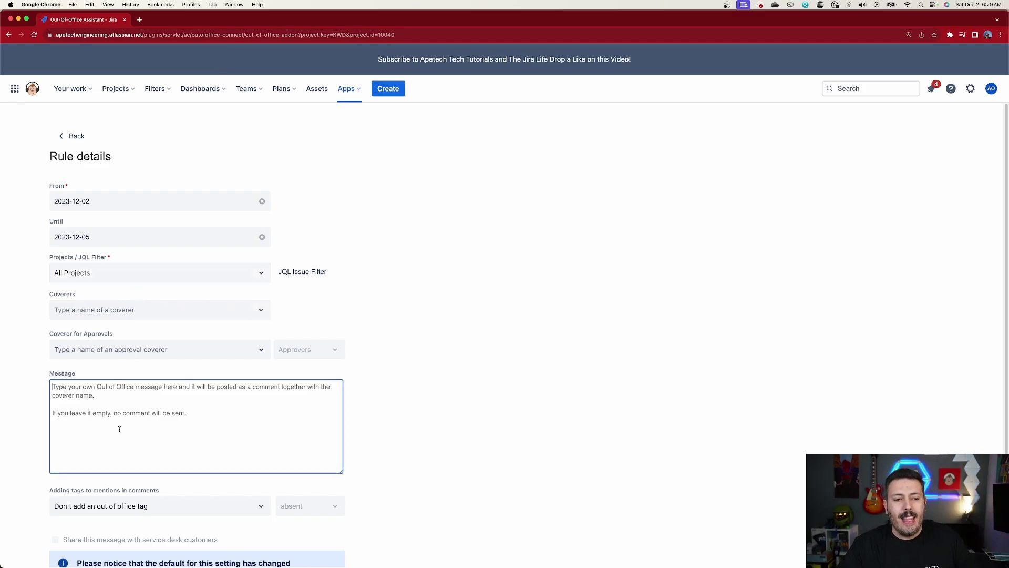
pyautogui.write('Hi, ')
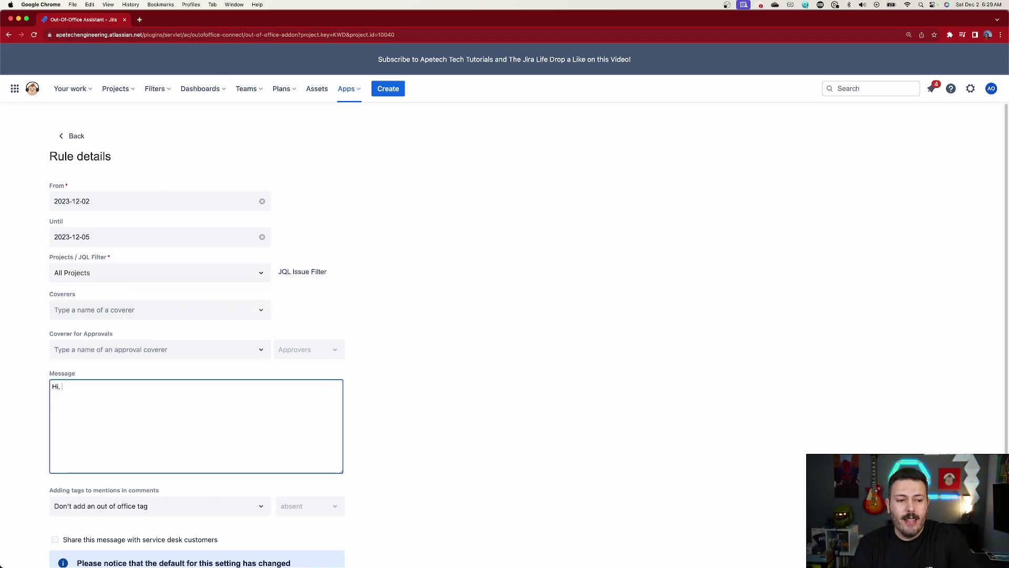
pyautogui.write("i'm out")
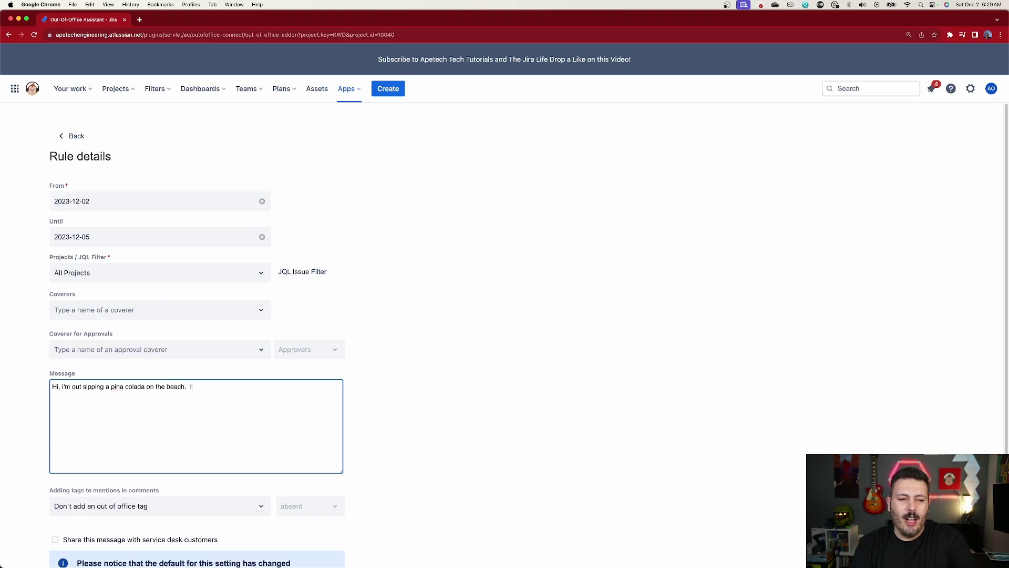
pyautogui.write('back')
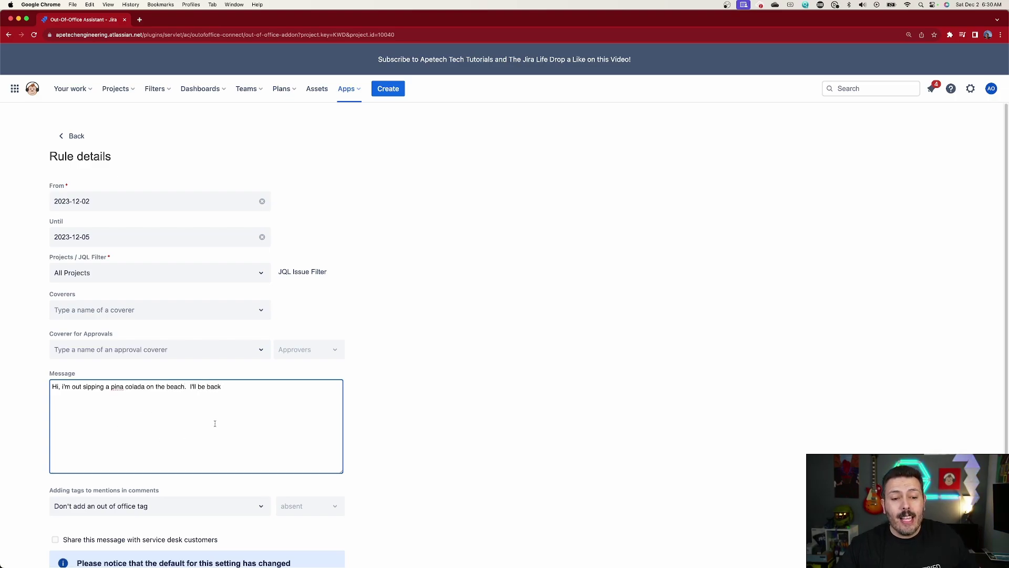
pyautogui.scroll(-3, 215, 423)
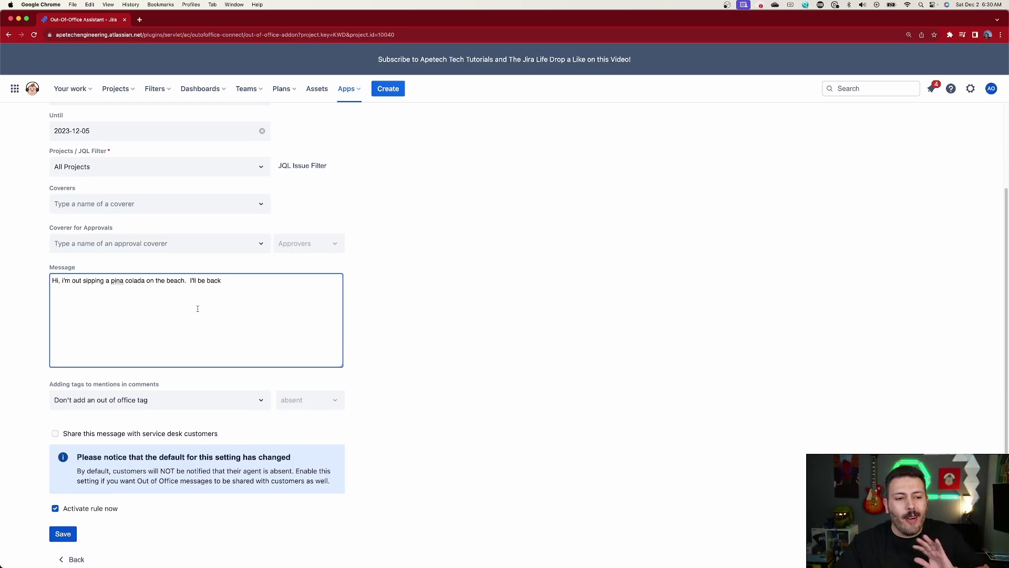
pyautogui.click(63, 533)
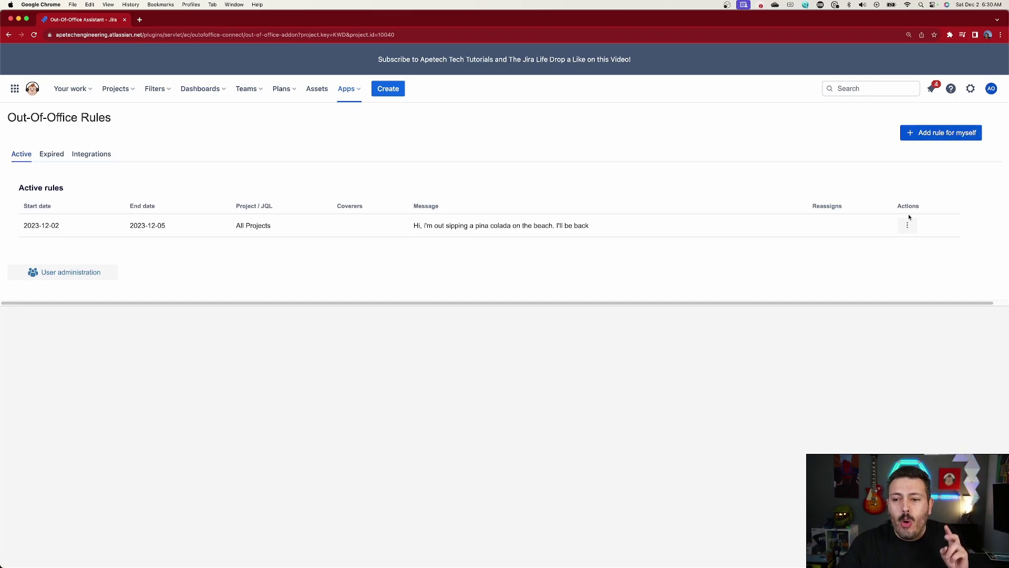
# Edit the active out-of-office rule to set its coverer to Unassigned, and save it.
pyautogui.click(908, 227)
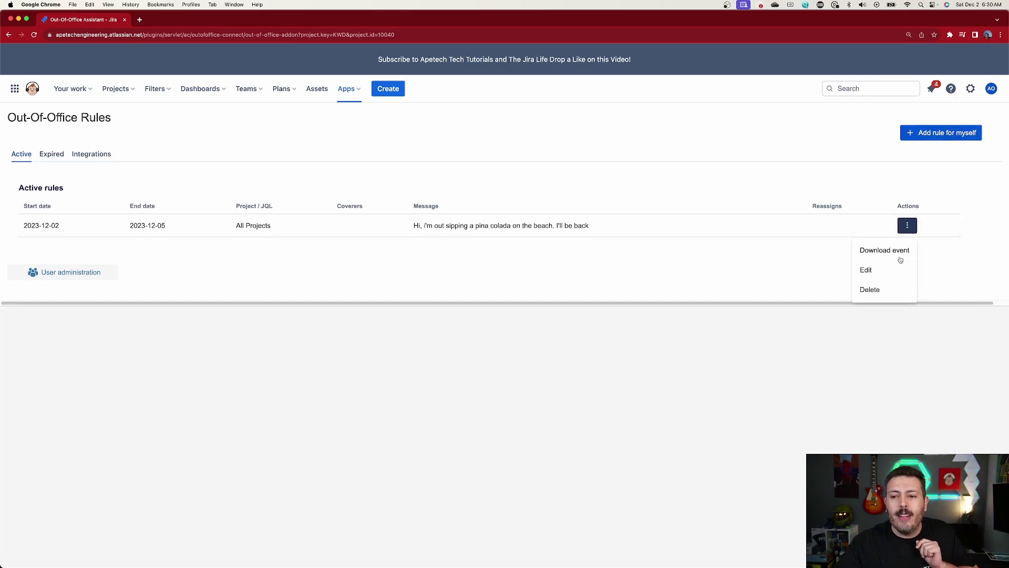
pyautogui.click(893, 274)
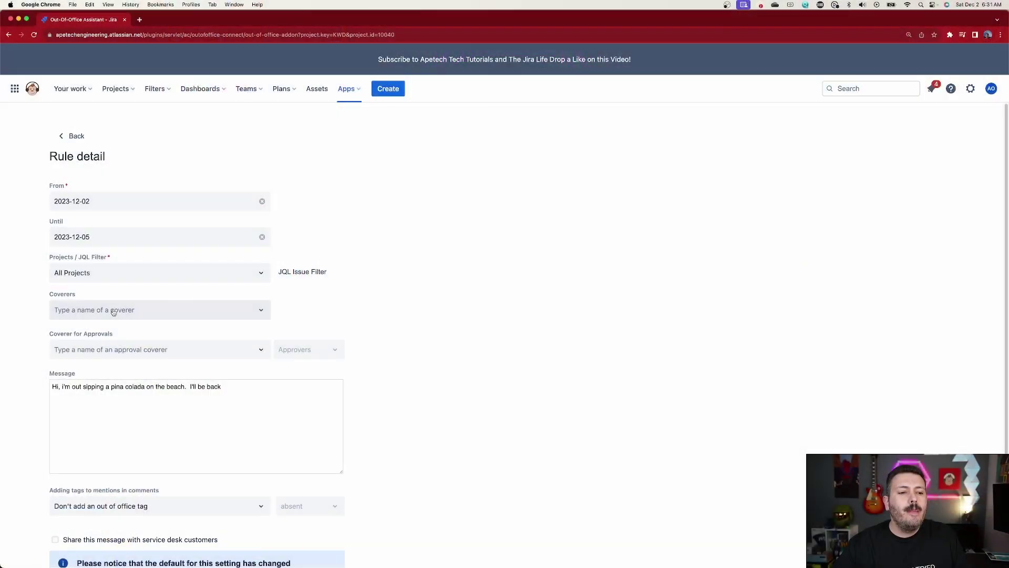
pyautogui.click(113, 311)
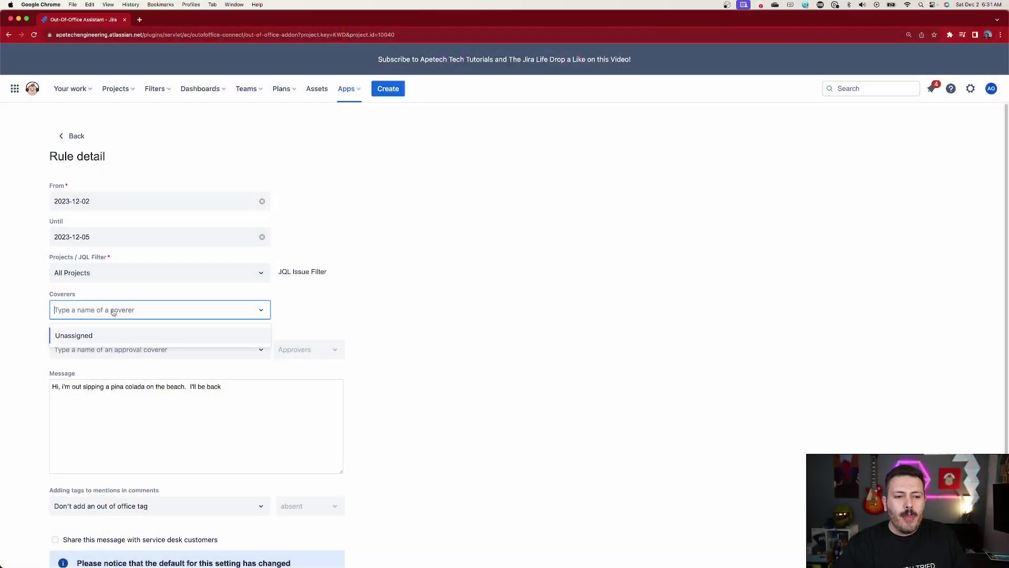
pyautogui.click(92, 334)
pyautogui.click(471, 327)
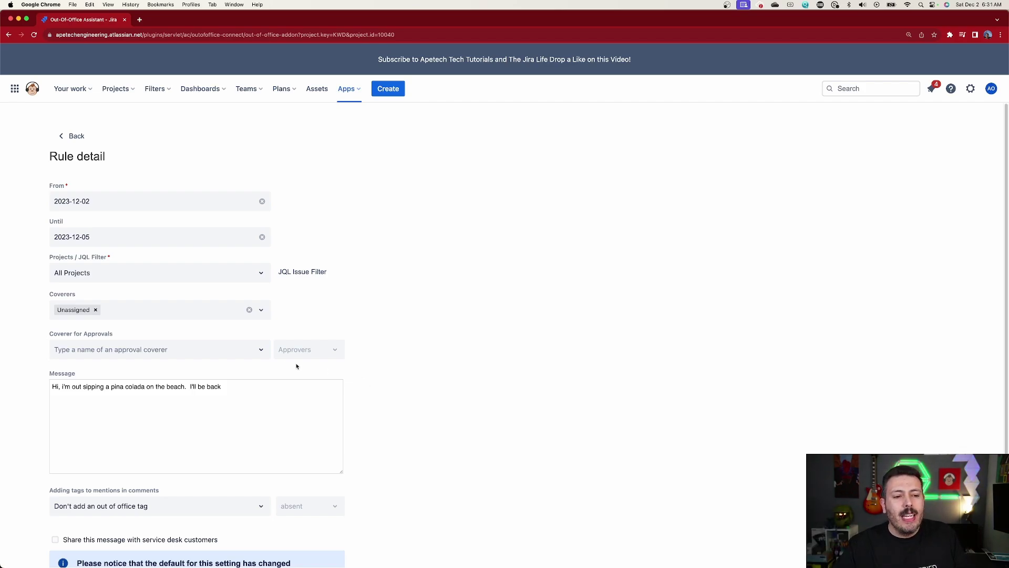
pyautogui.moveTo(187, 348)
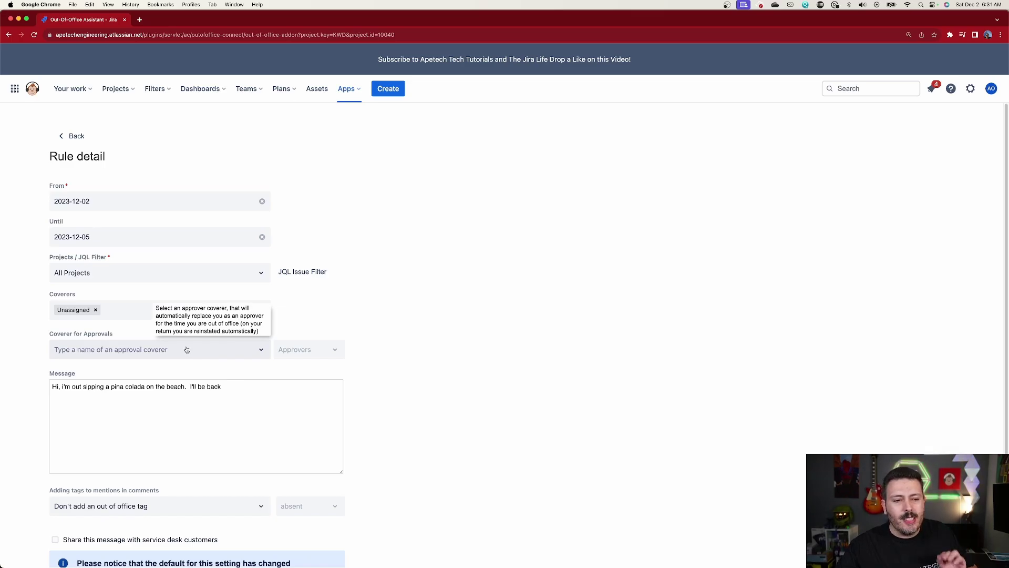
pyautogui.scroll(-3, 186, 351)
pyautogui.click(63, 541)
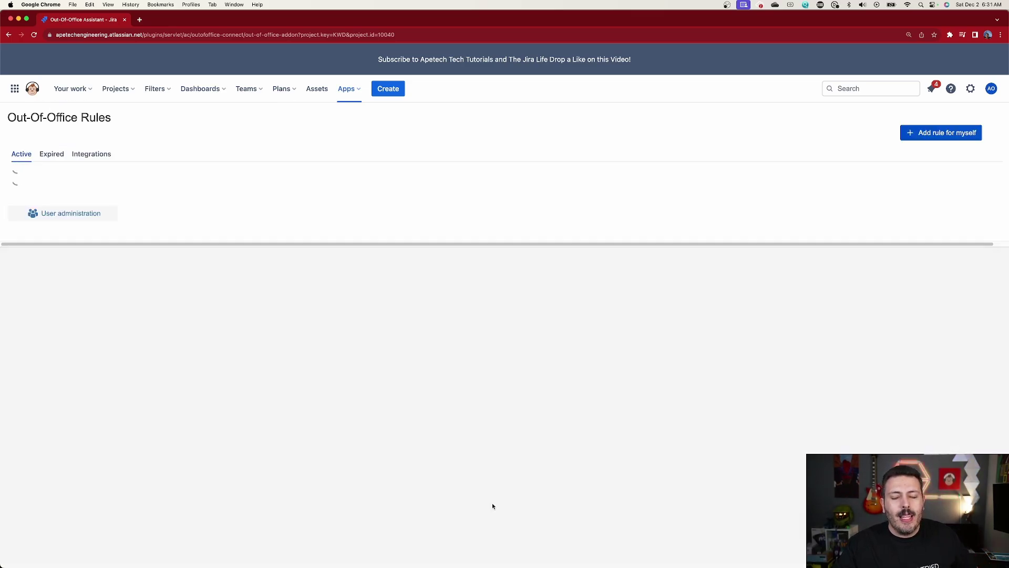
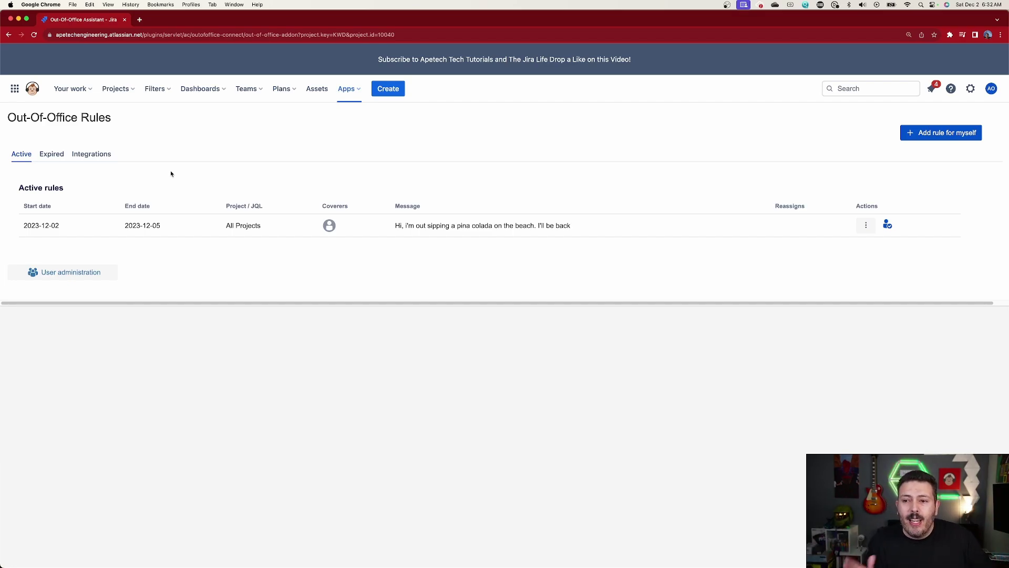
# Try the Unassign issues action for the rule's available issues, and cancel without confirming.
pyautogui.click(888, 226)
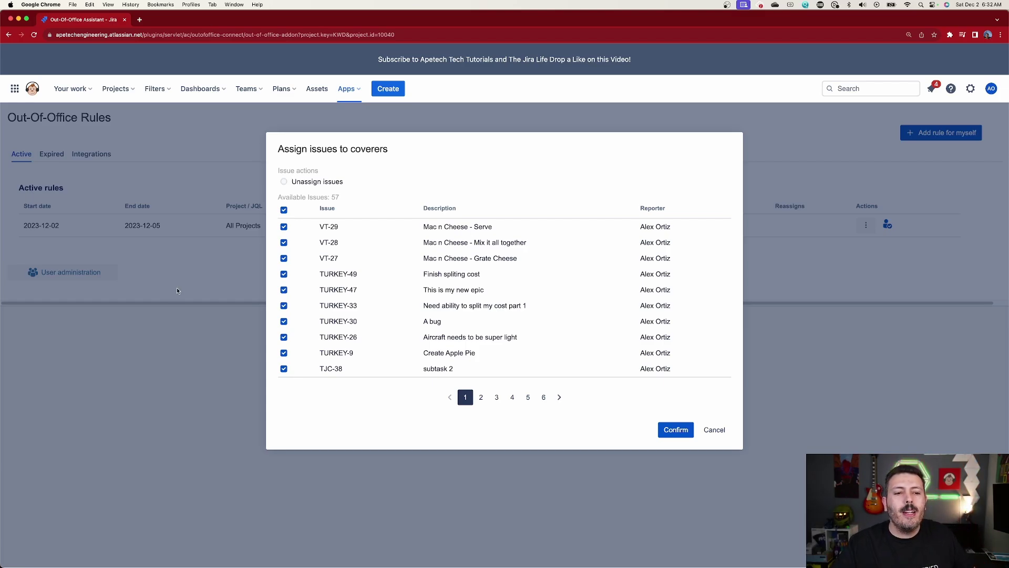
pyautogui.click(283, 182)
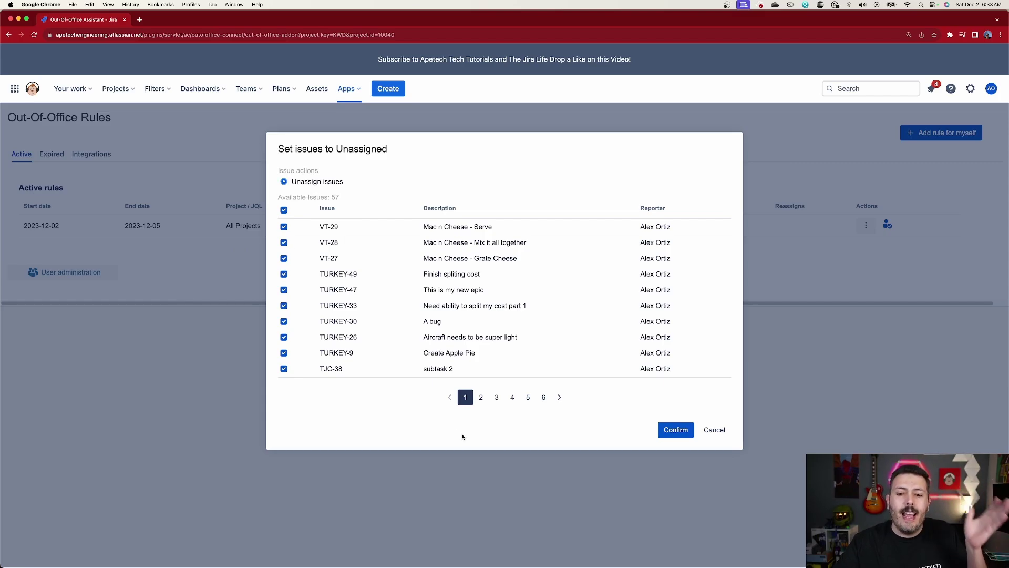
pyautogui.click(713, 430)
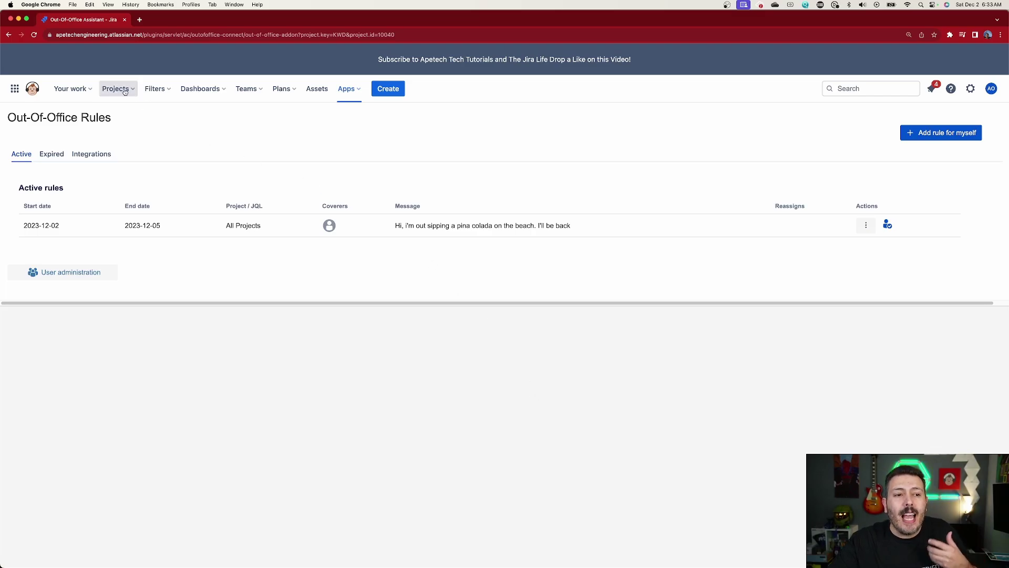
# Create a Story in the A kanban workflow demo project with the summary "Demo for OOO", assigned to yourself.
pyautogui.click(396, 90)
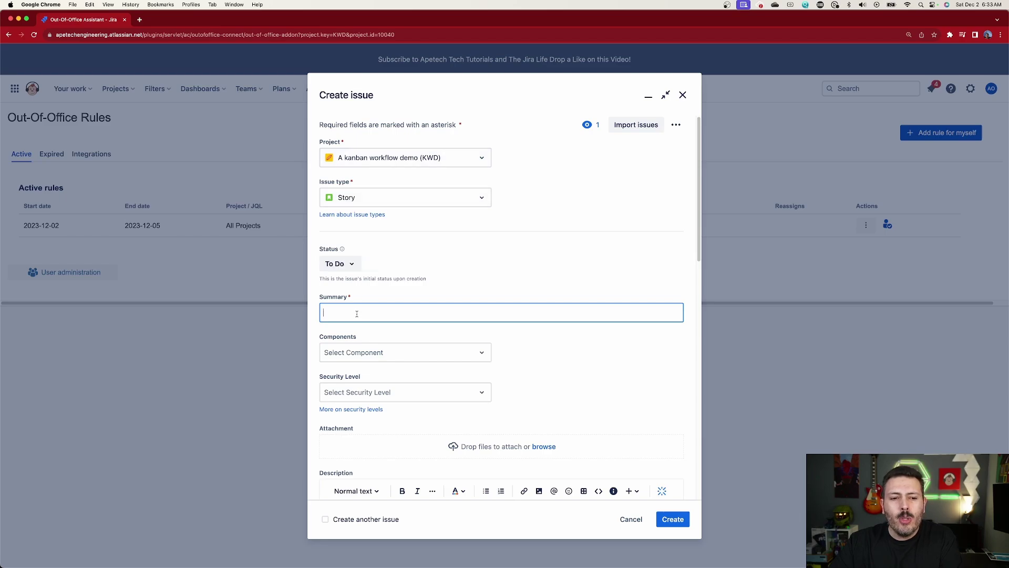
pyautogui.write('Demo ')
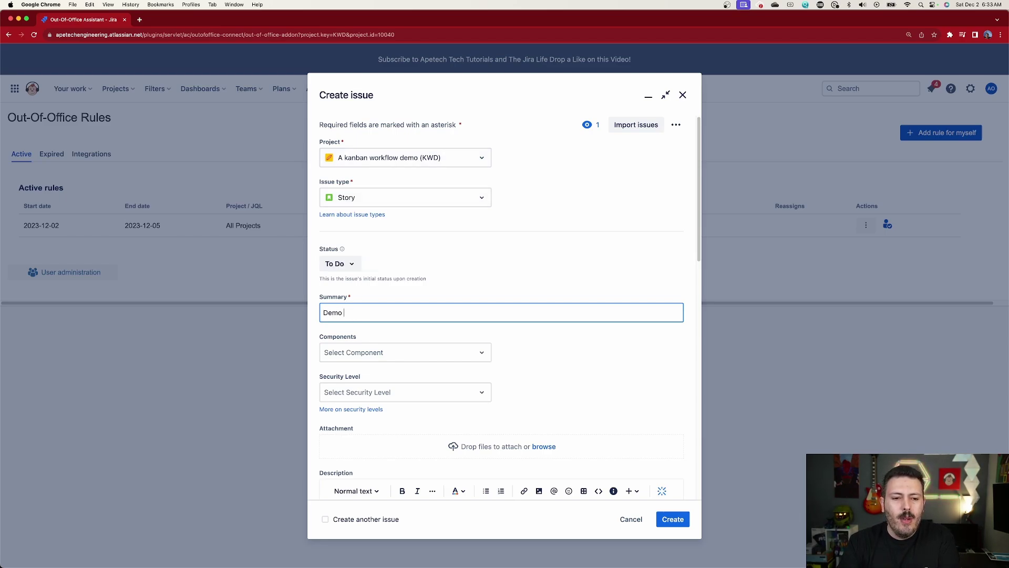
pyautogui.write('for OOO')
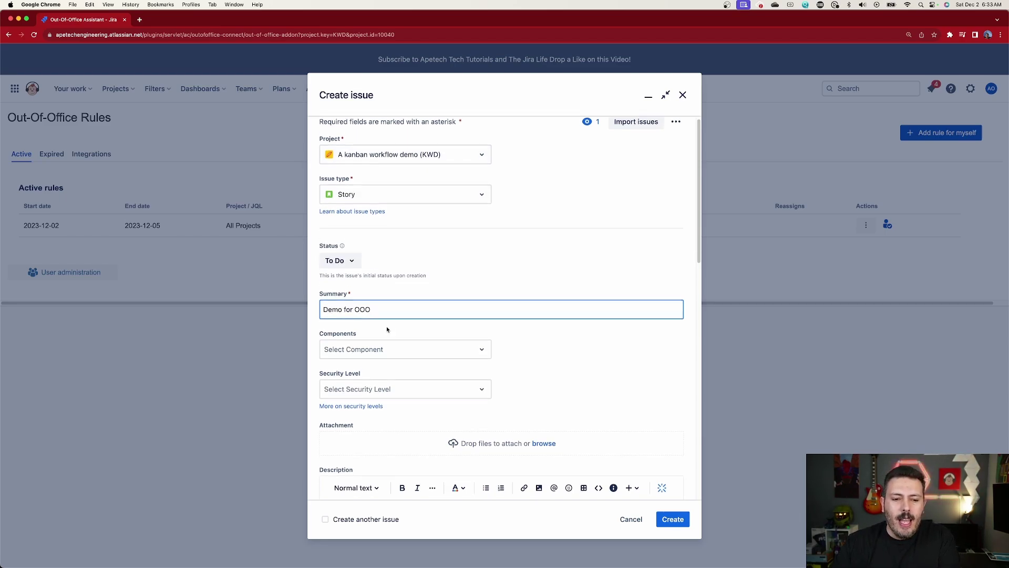
pyautogui.scroll(-5, 404, 341)
pyautogui.scroll(-3, 371, 368)
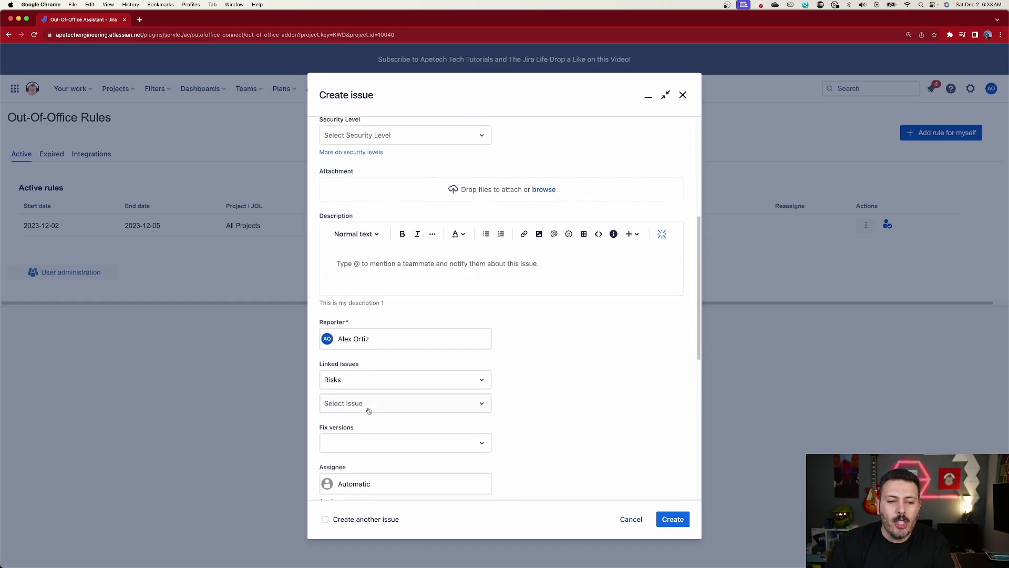
pyautogui.click(344, 381)
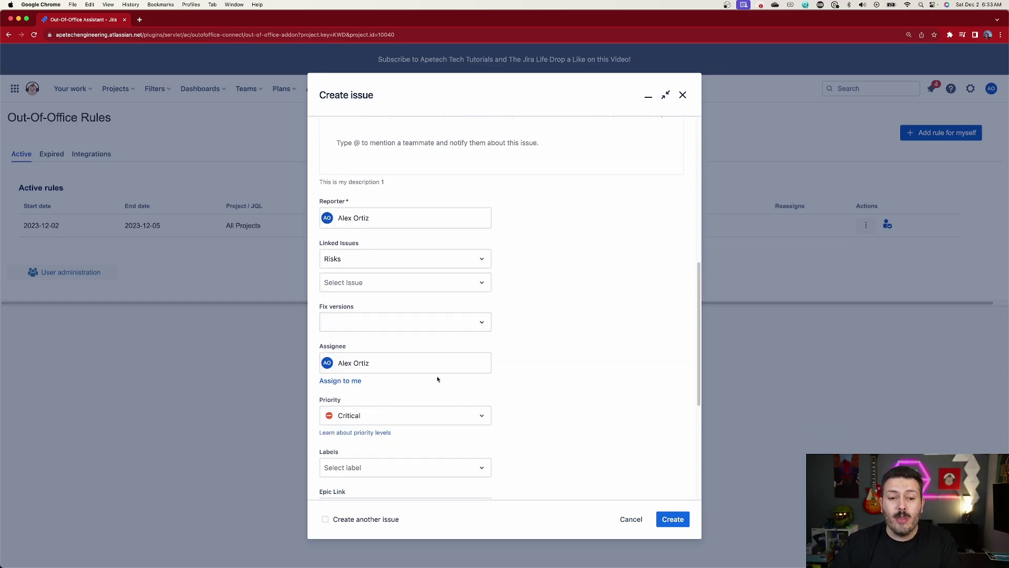
pyautogui.scroll(-5, 455, 377)
pyautogui.click(672, 519)
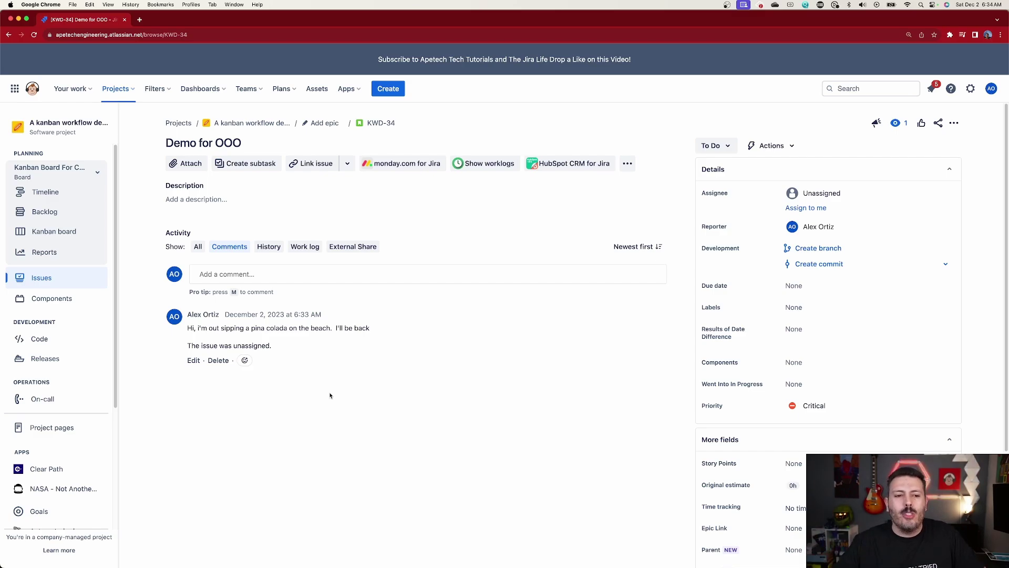
# Check the change history of the Demo for OOO issue for the assignee change.
pyautogui.click(269, 246)
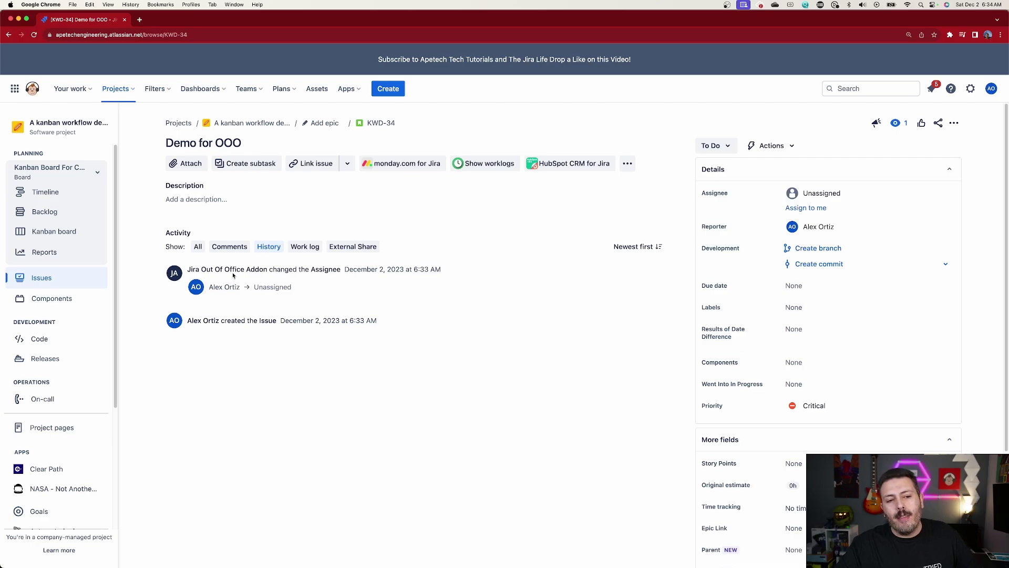
pyautogui.moveTo(247, 271)
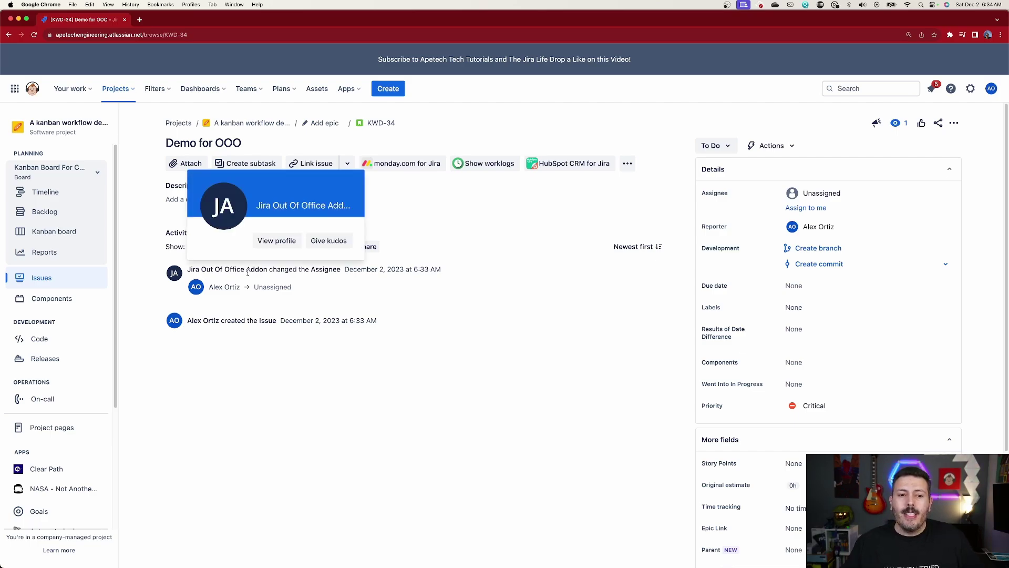
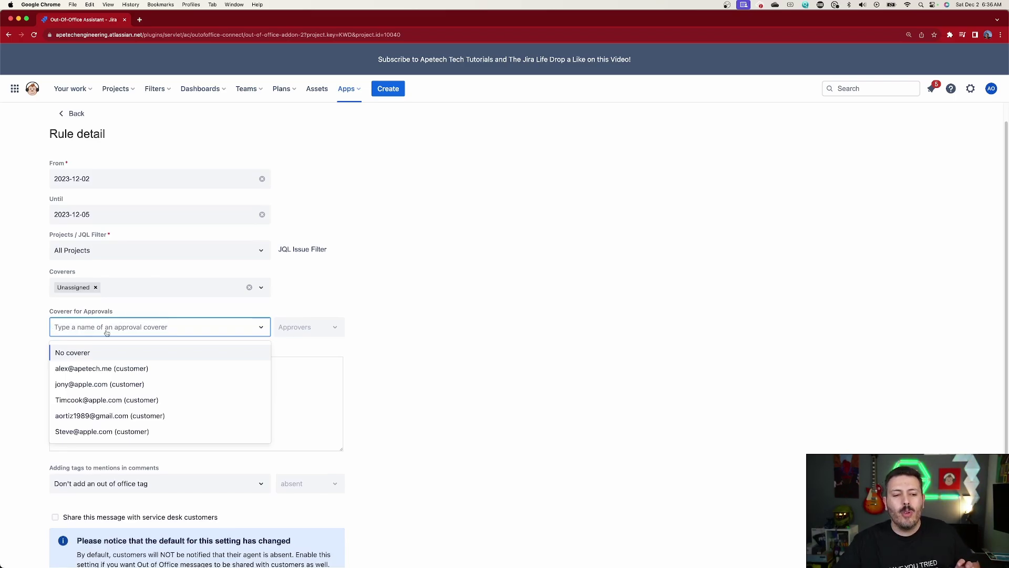
# Try a customer as the rule's coverer for approvals, check the Approvers options, and leave the rule without saving.
pyautogui.click(549, 355)
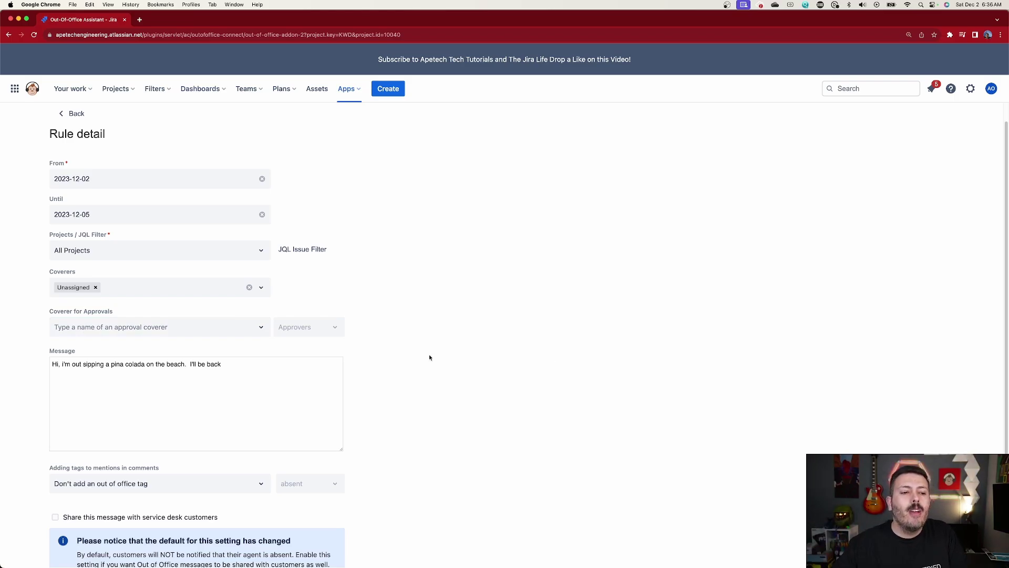
pyautogui.click(99, 327)
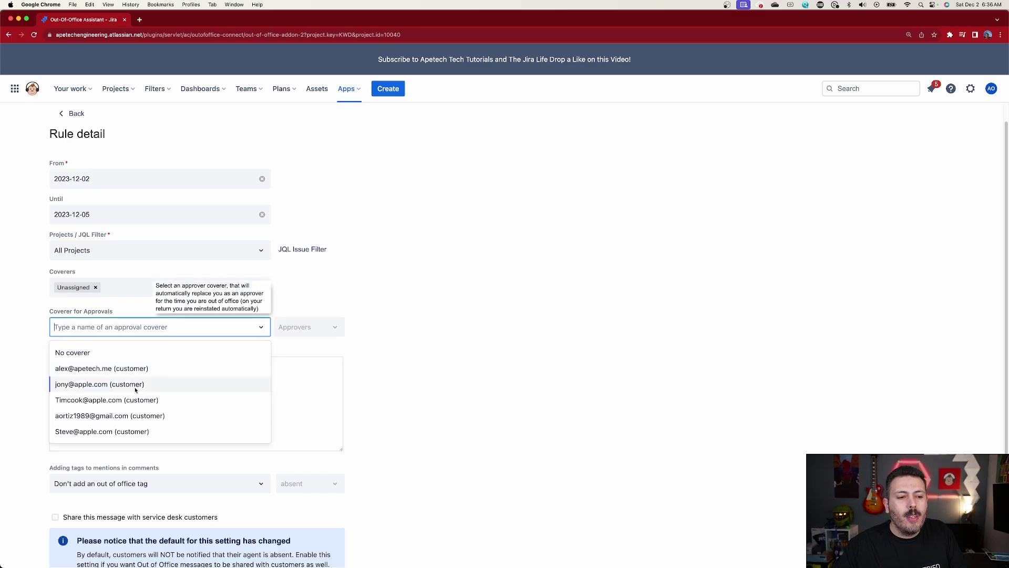
pyautogui.click(158, 383)
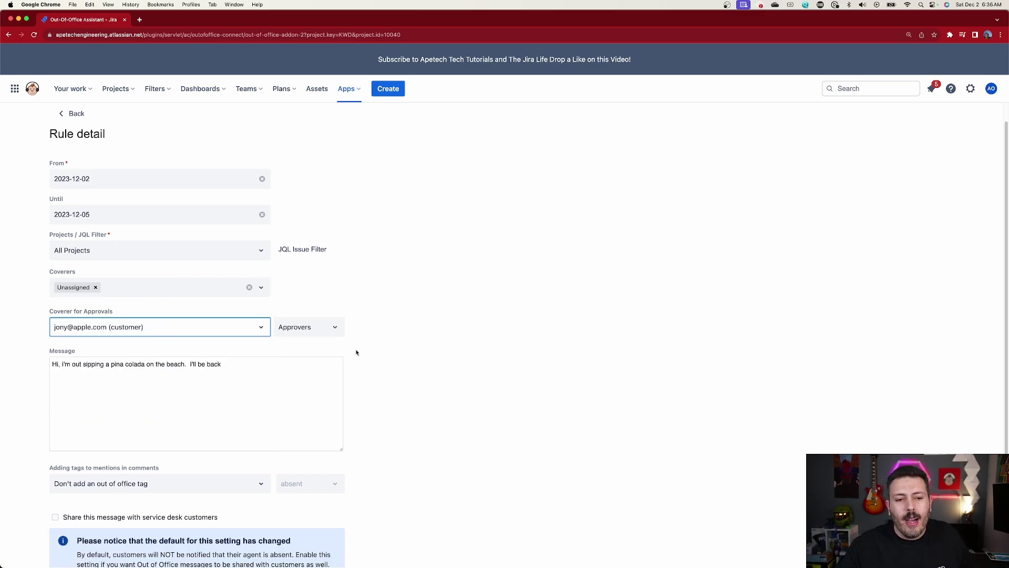
pyautogui.click(321, 335)
pyautogui.click(320, 335)
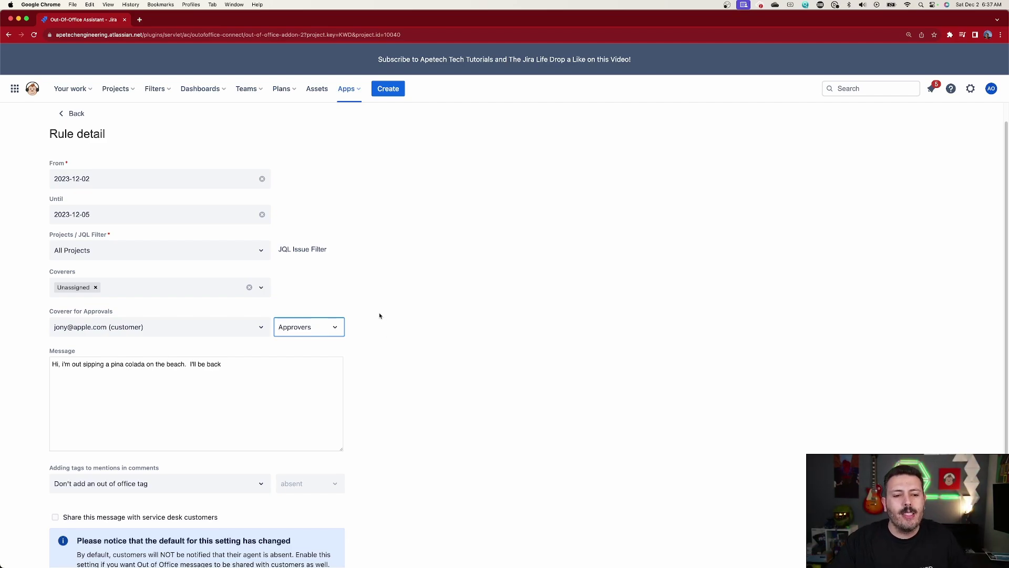
pyautogui.click(72, 113)
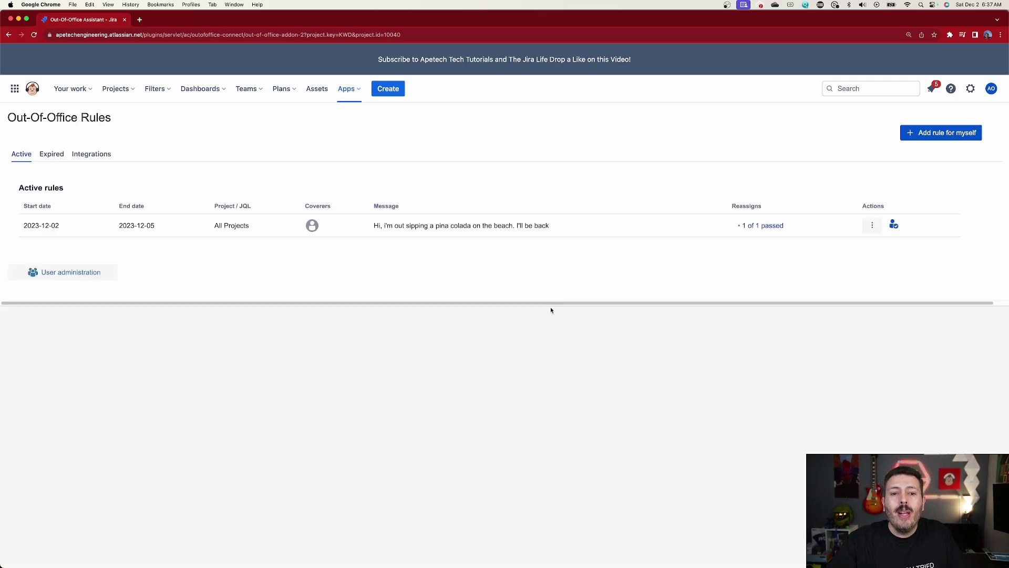
# Review which issues the active out-of-office rule has reassigned, and close the list.
pyautogui.click(770, 226)
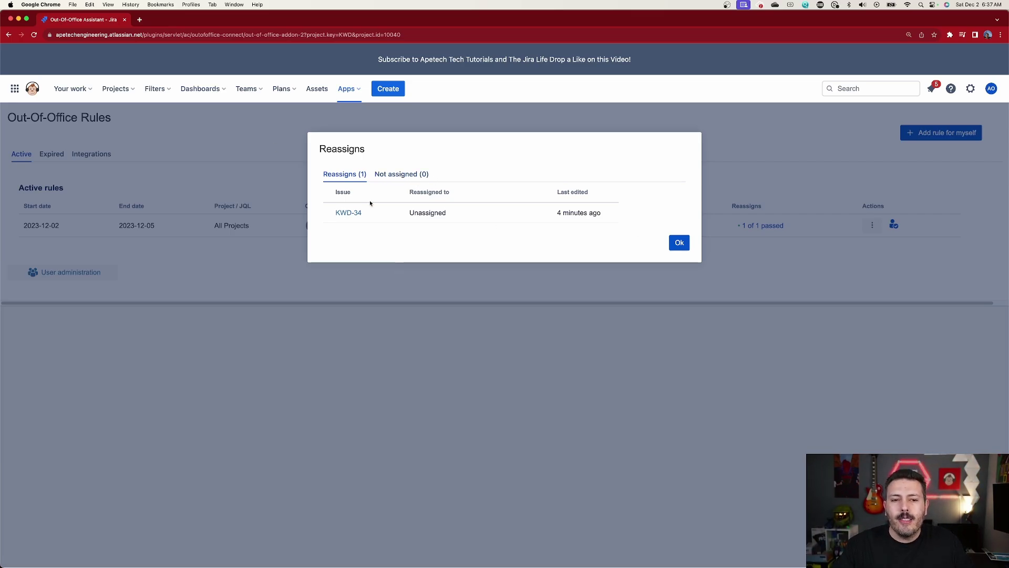
pyautogui.click(680, 243)
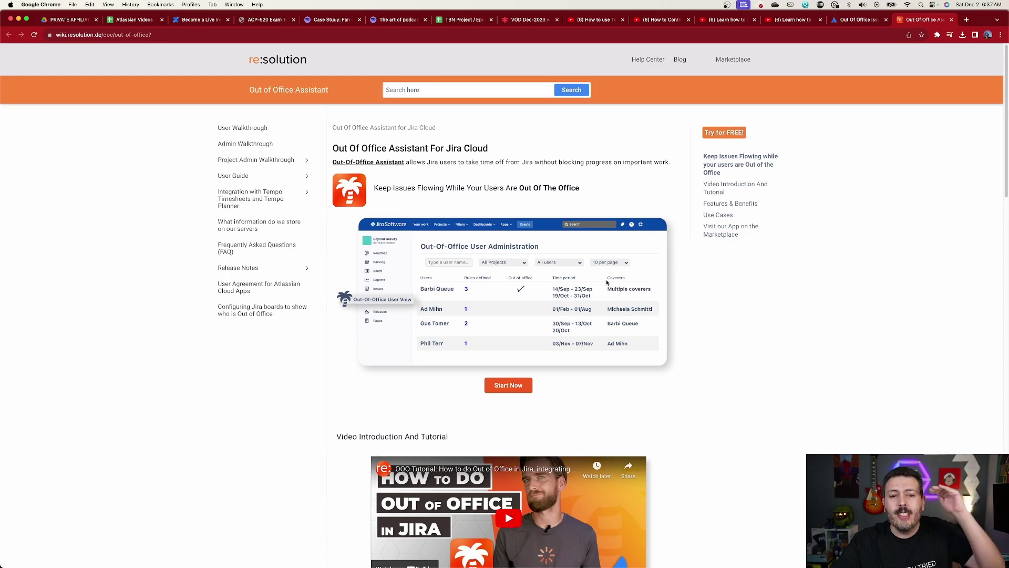
# Read through the Out of Office Assistant documentation page, covering rule details, features and benefits, and use cases.
pyautogui.scroll(-10, 606, 282)
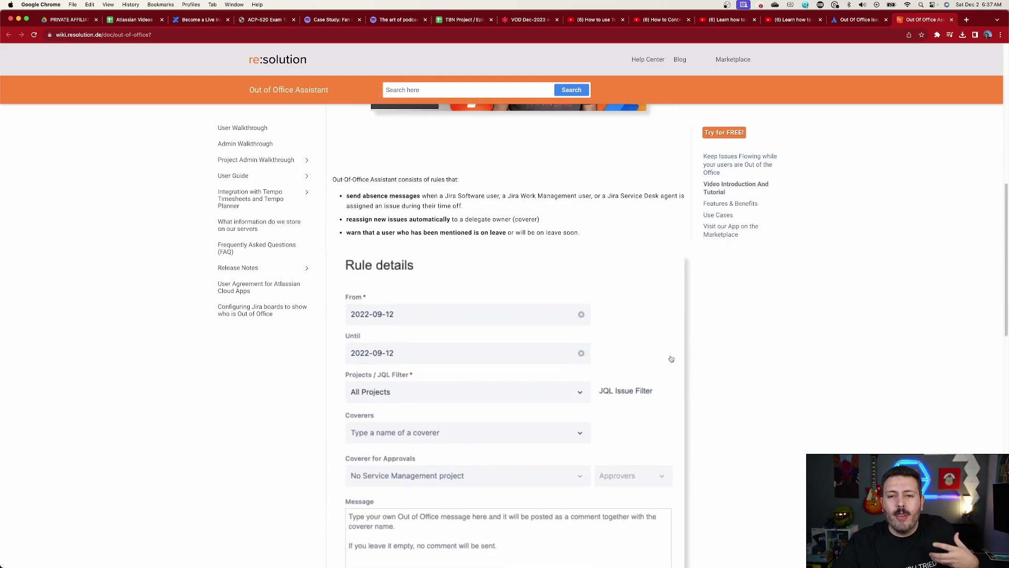
pyautogui.scroll(-6, 670, 331)
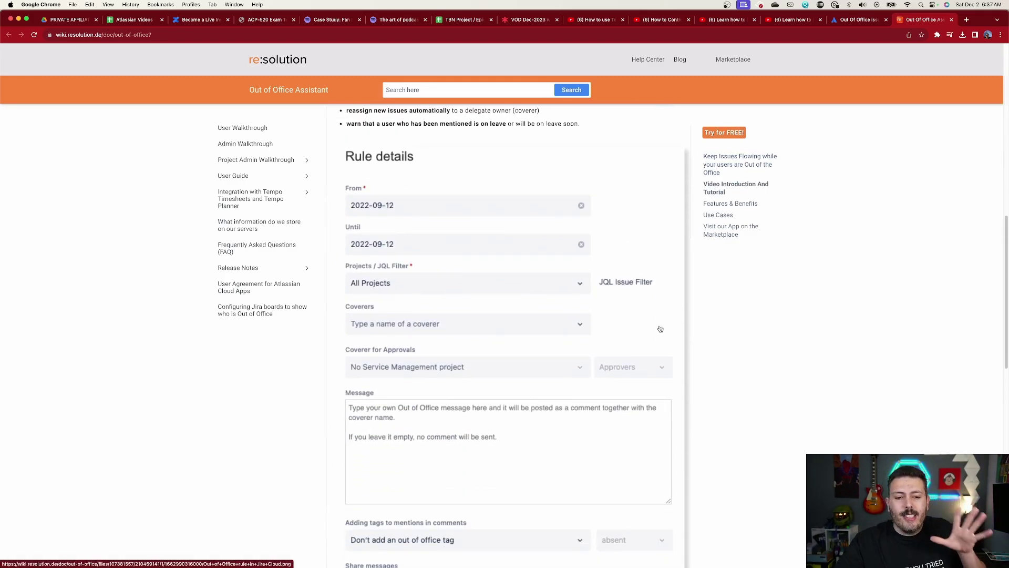
pyautogui.scroll(-5, 660, 328)
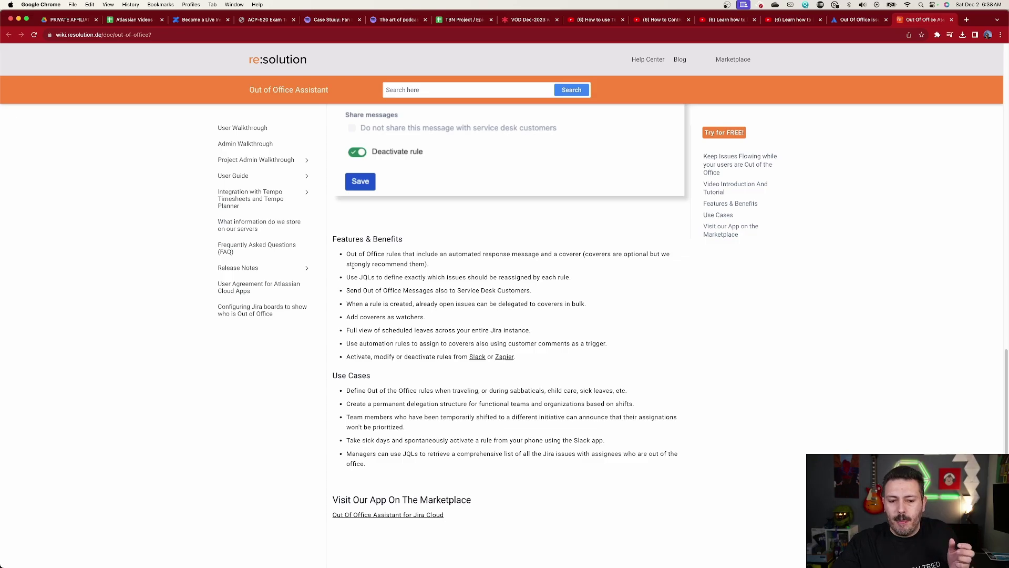
pyautogui.scroll(-4, 403, 297)
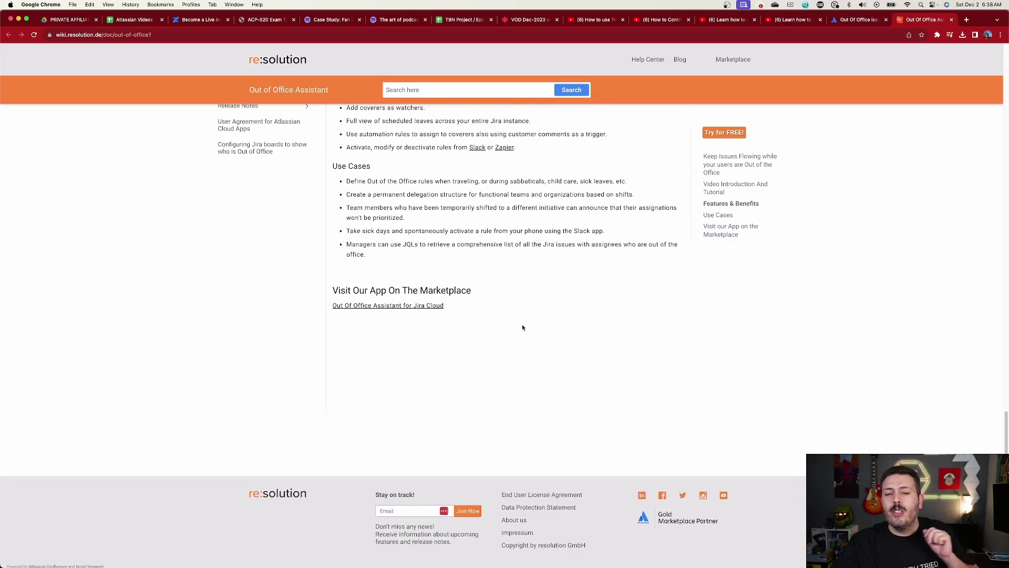
pyautogui.scroll(6, 522, 328)
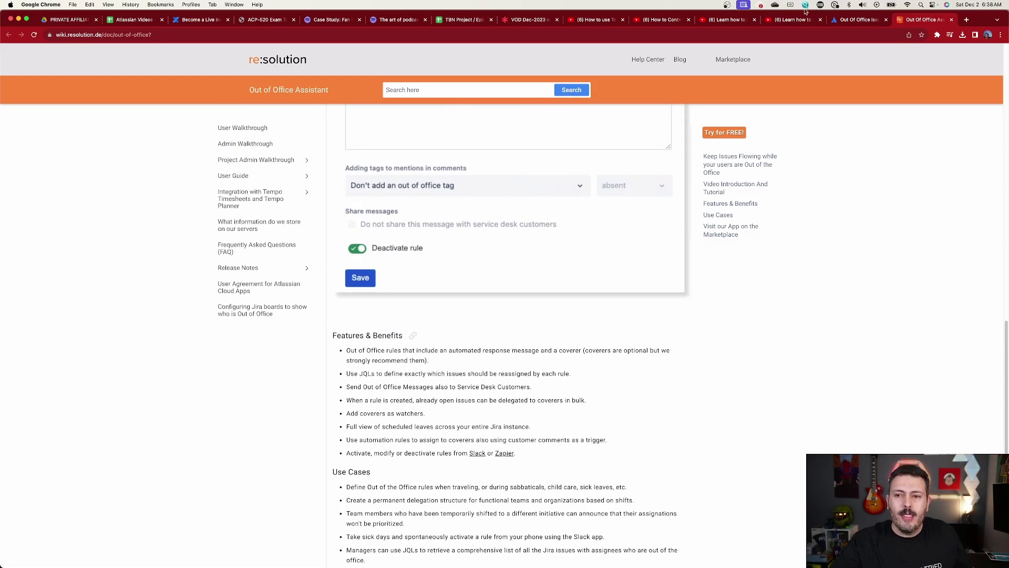
# View the app's Marketplace listing and the Outlook Calendar, Google Calendar, Slack and Tempo video tutorials, and return to the documentation page.
pyautogui.click(854, 20)
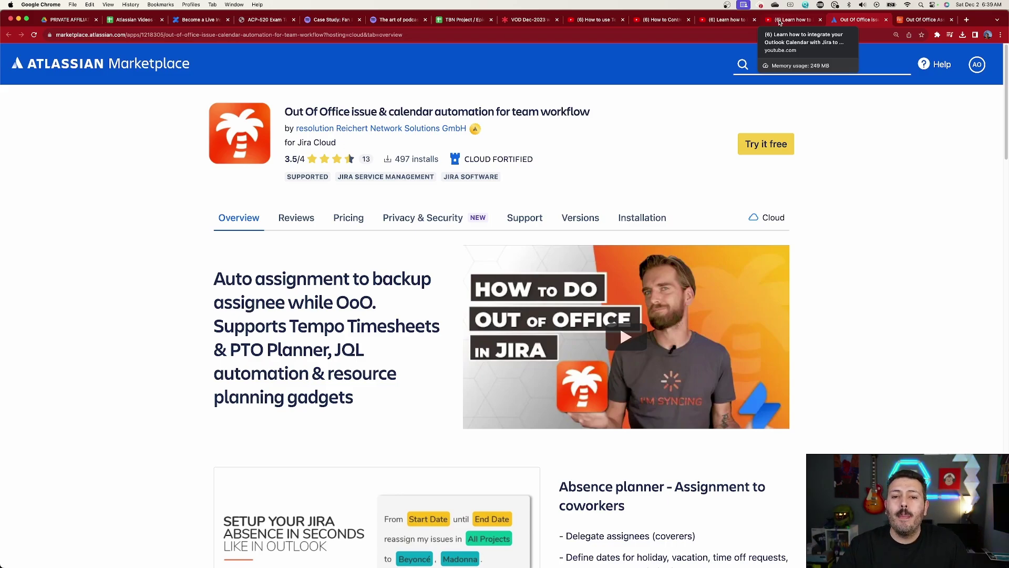
pyautogui.click(780, 22)
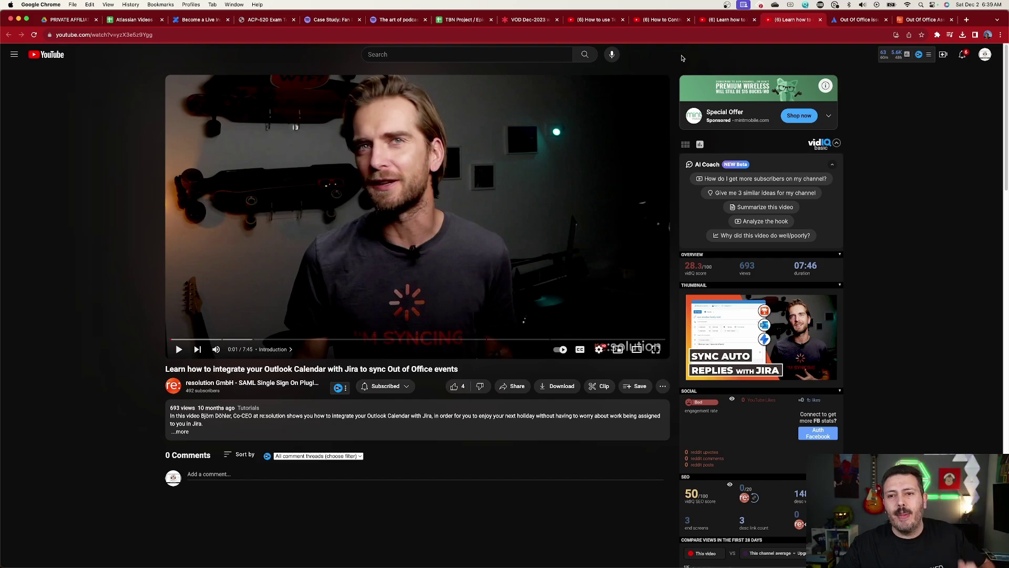
pyautogui.click(728, 20)
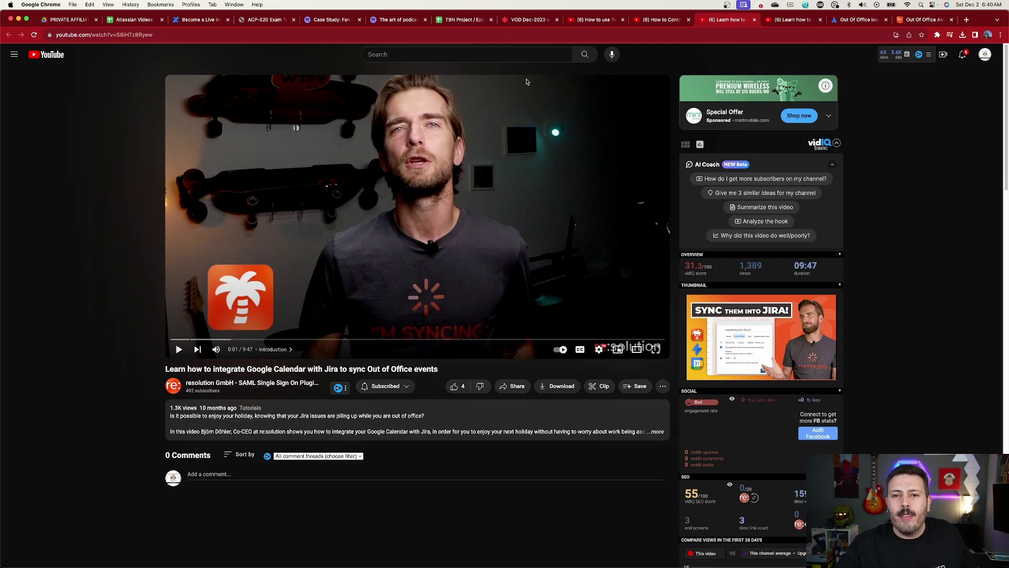
pyautogui.click(646, 20)
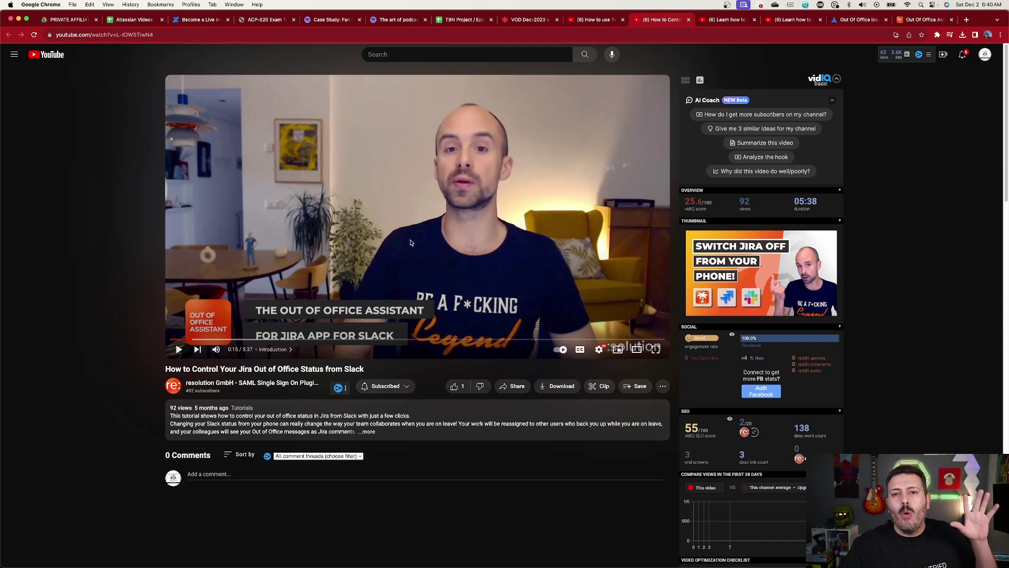
pyautogui.click(591, 20)
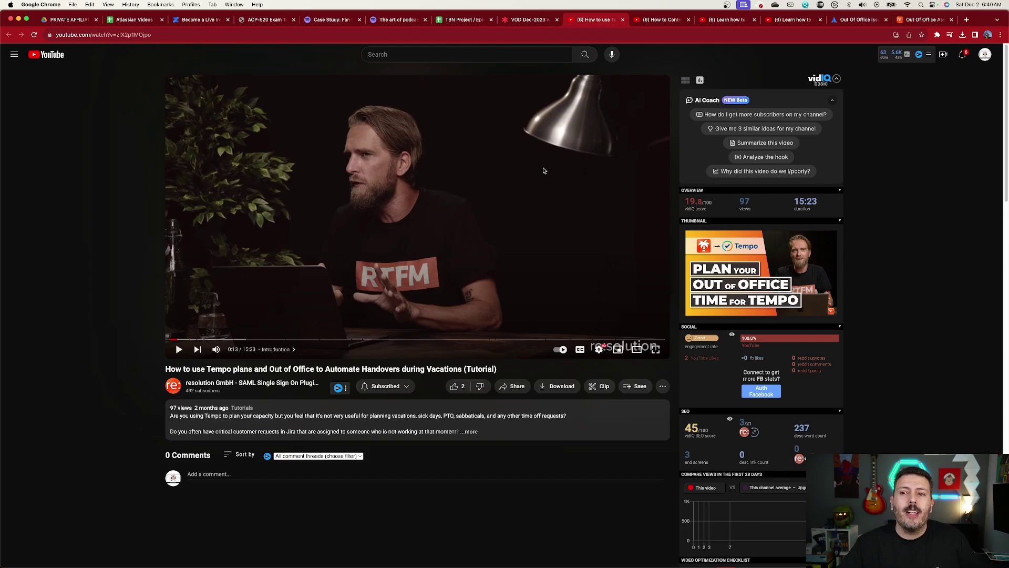
pyautogui.click(942, 21)
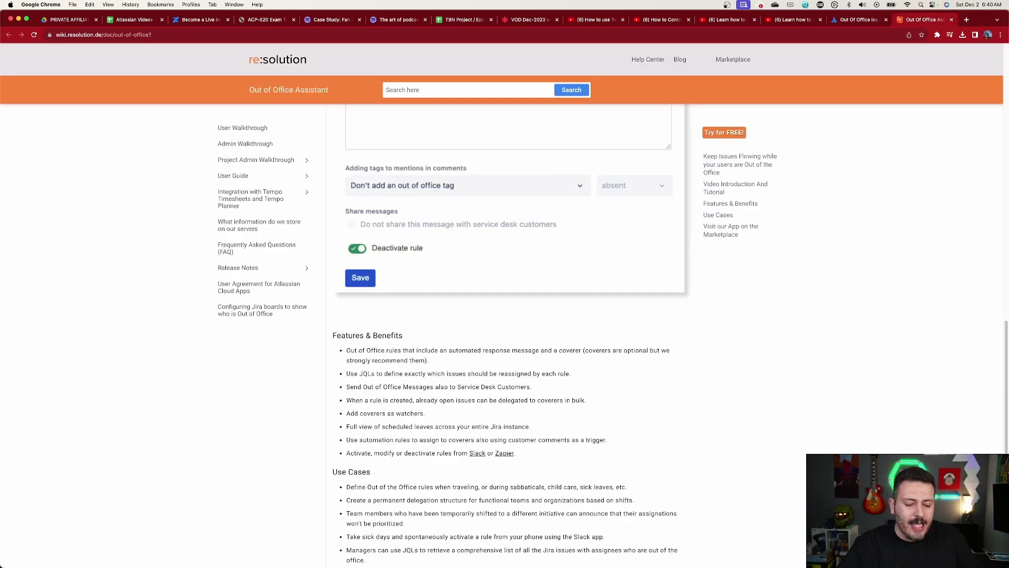